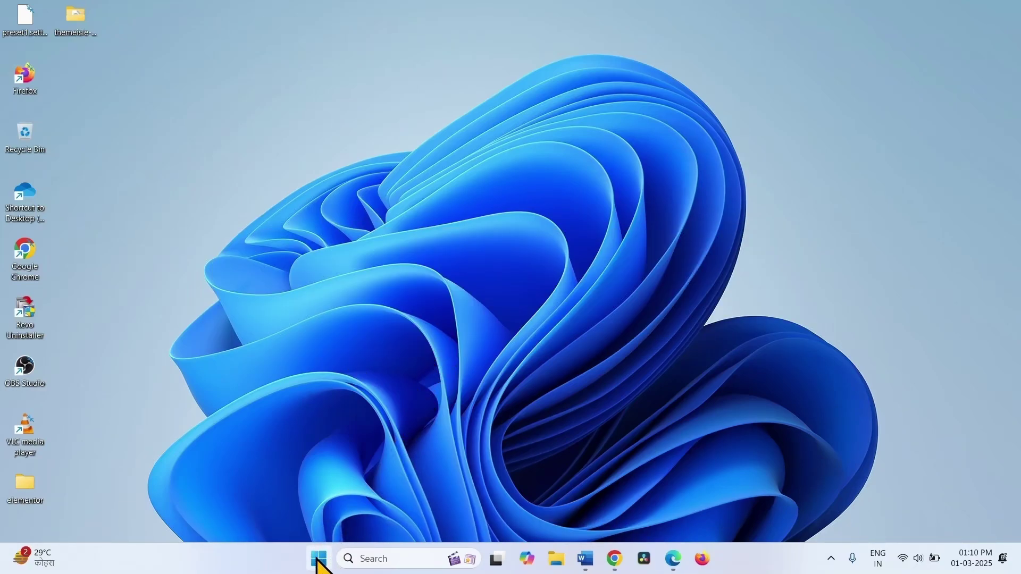
- Open the list of installed apps in Windows Settings
click(319, 559)
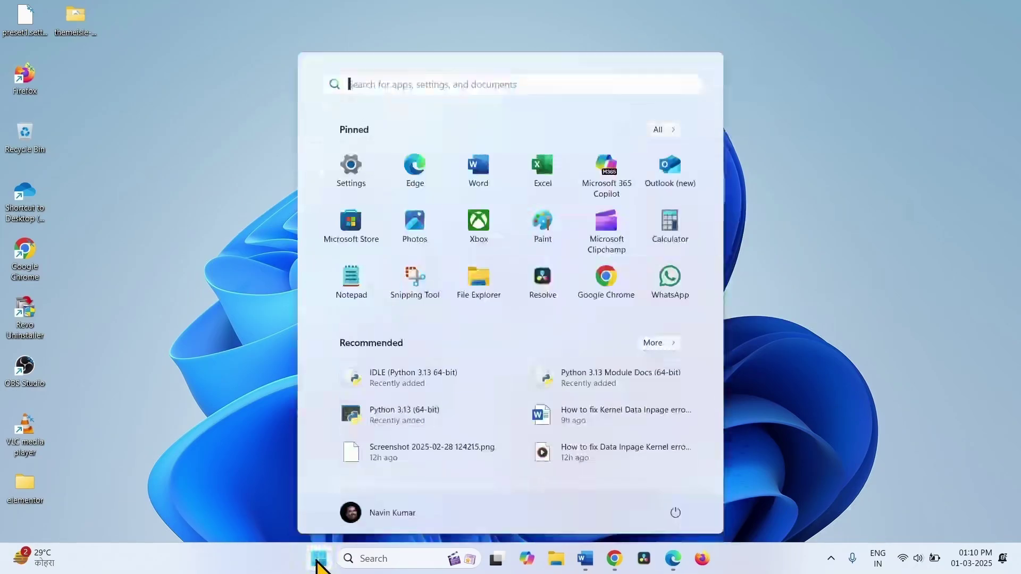
click(352, 170)
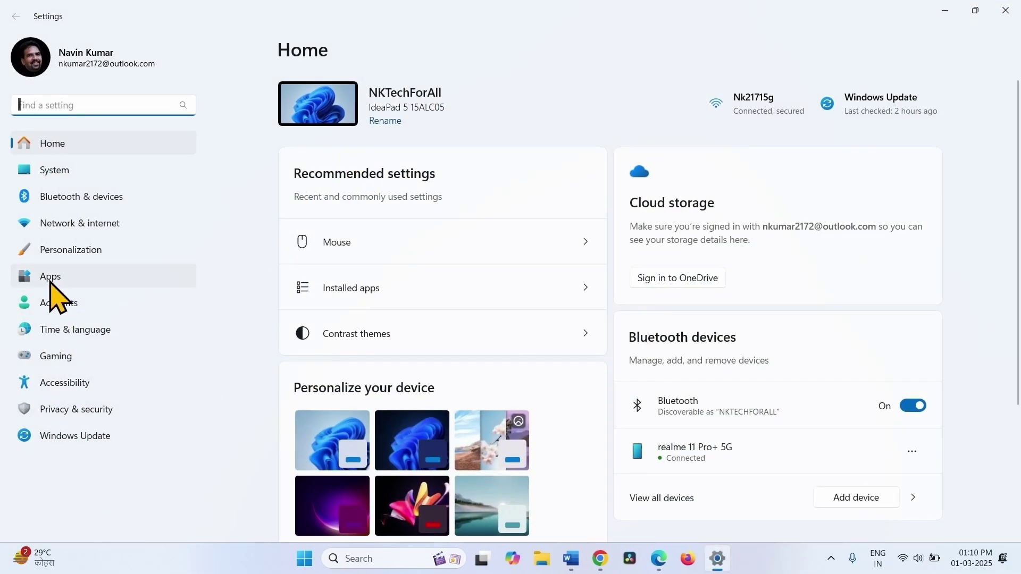
click(53, 295)
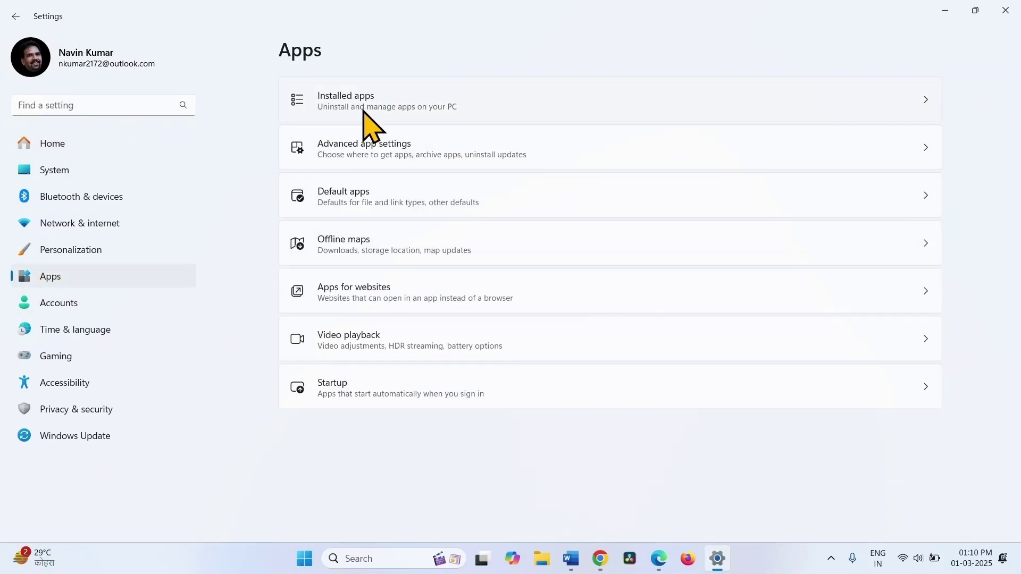
click(364, 112)
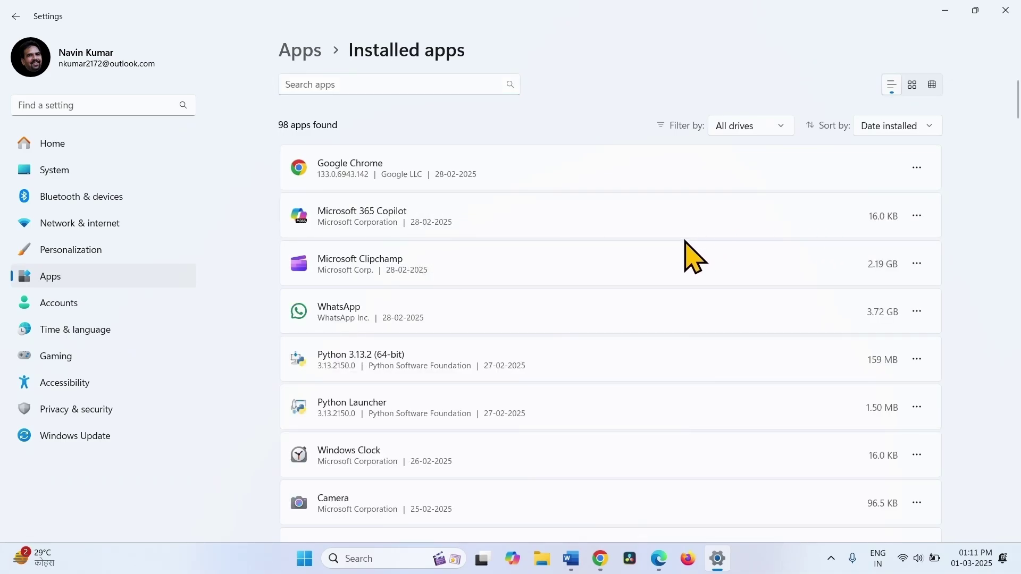
- Start the VLC media player uninstaller with administrator approval, and exit it and Settings without removing the app
scroll(440, 269, down, 15)
scroll(460, 290, down, 12)
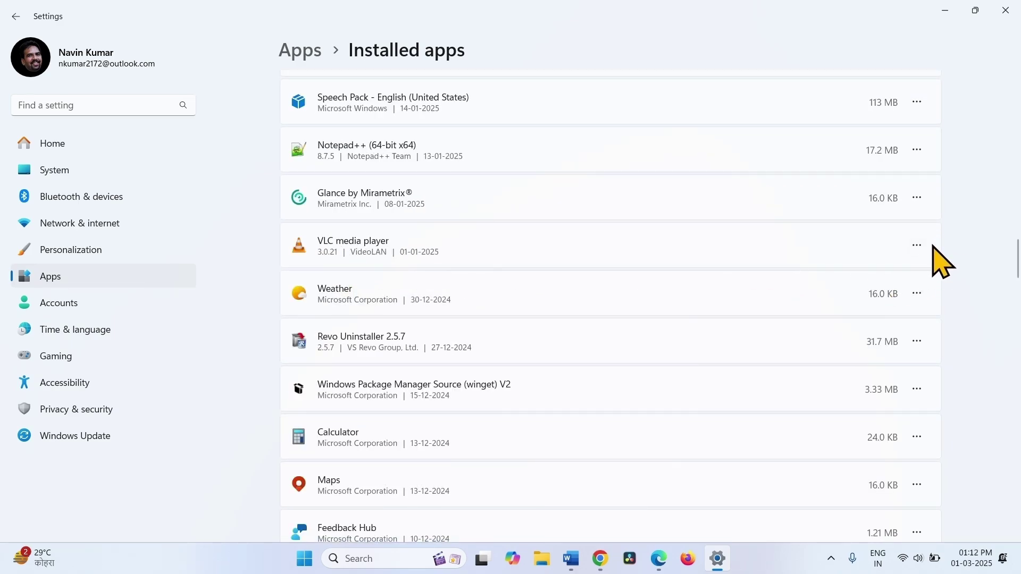
click(917, 245)
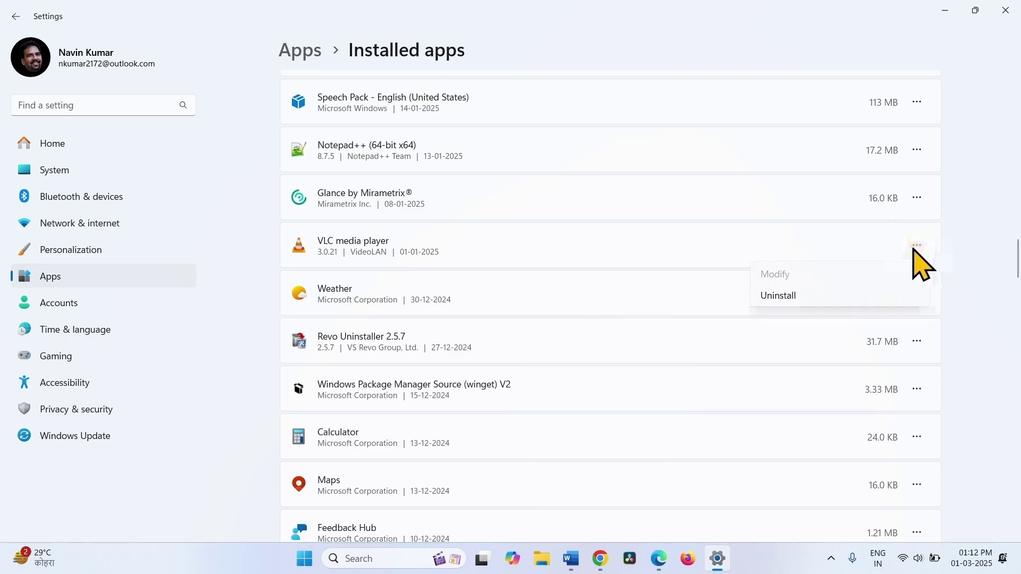
click(776, 295)
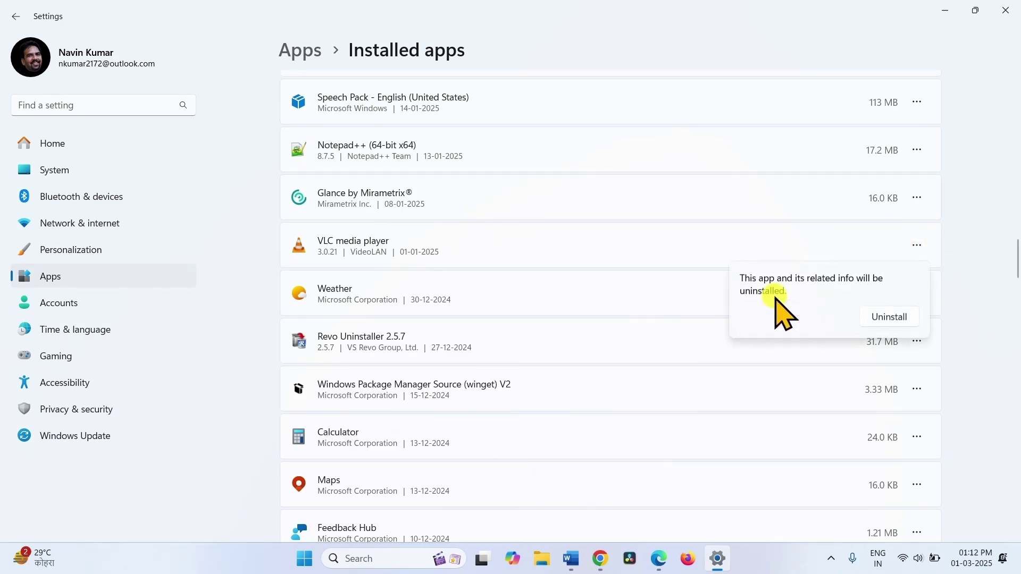
click(885, 318)
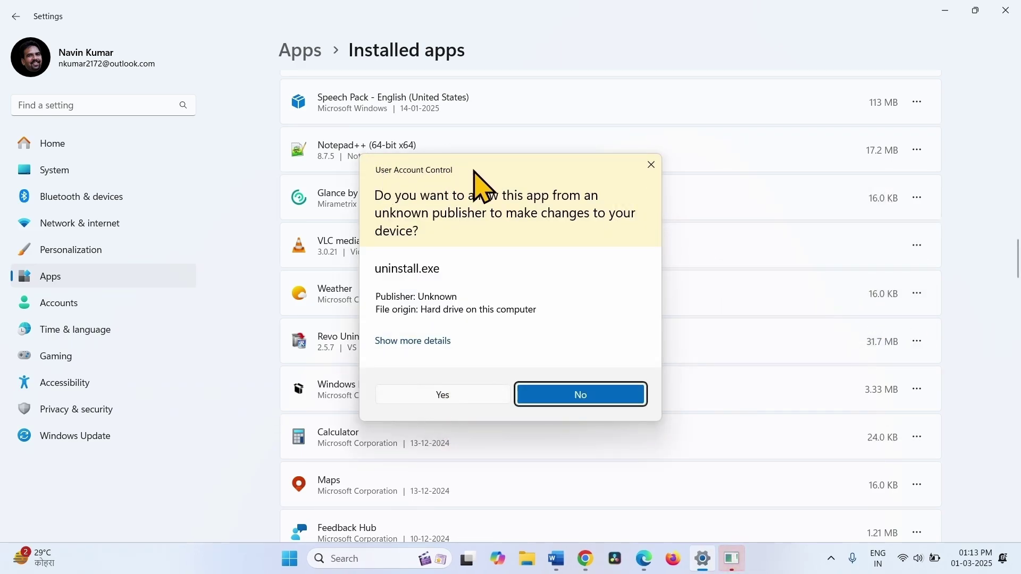
click(426, 400)
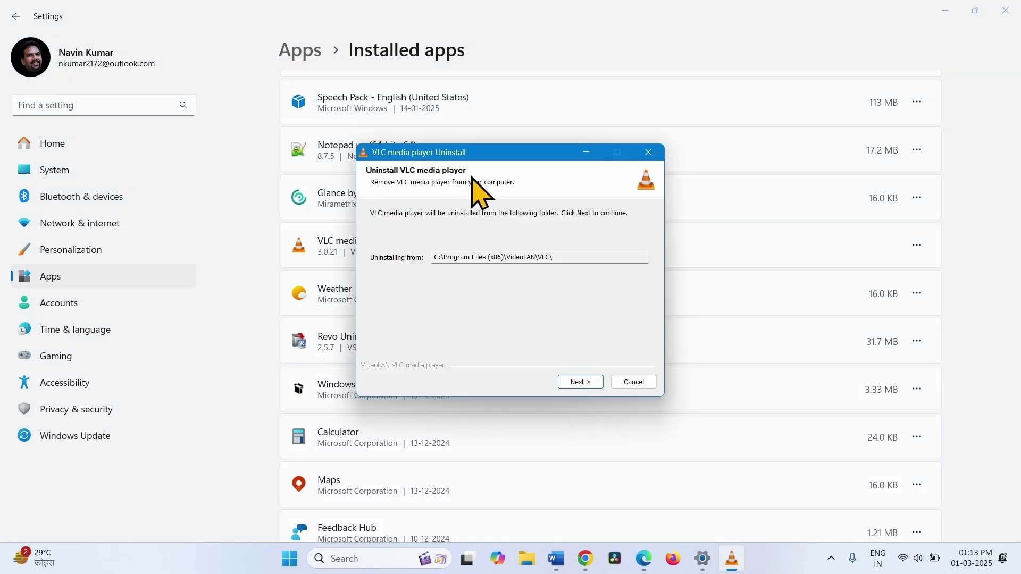
click(650, 154)
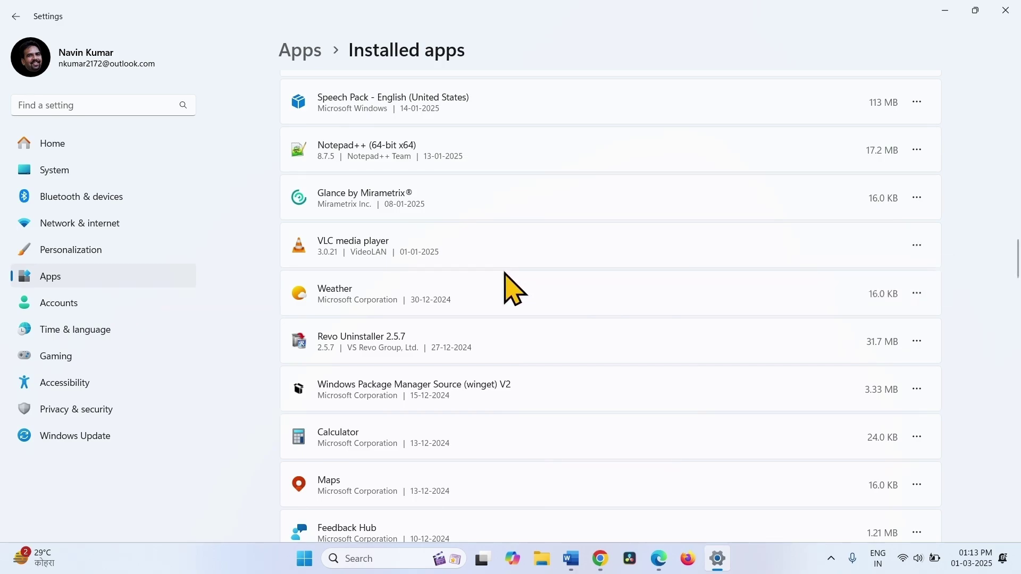
click(1005, 13)
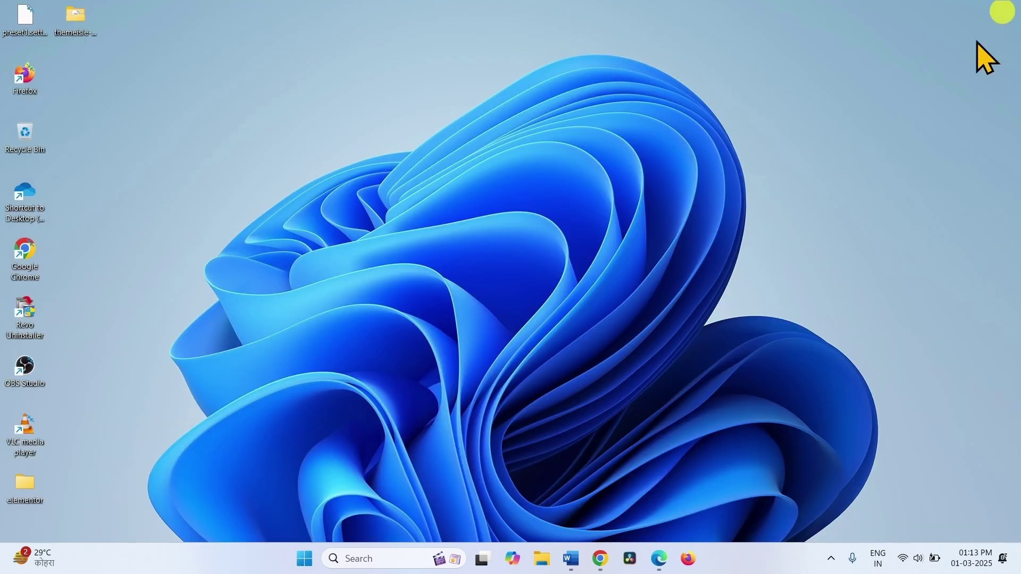
- Bring up the computer's power options to see the Restart choice, and dismiss them without restarting
click(318, 567)
click(675, 512)
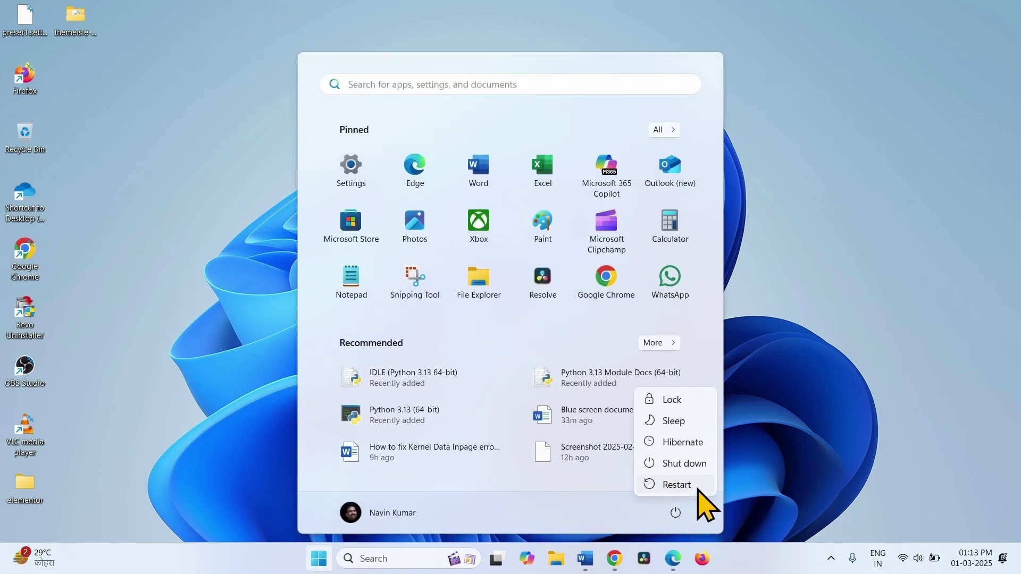
click(865, 463)
click(894, 333)
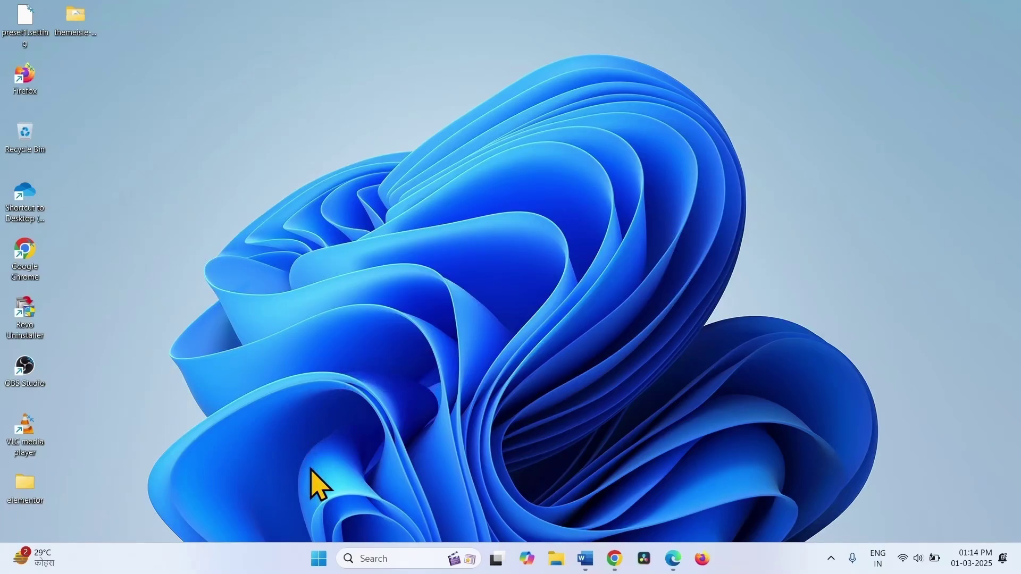
- Open the Uninstall updates page from the Windows Update history in Settings
click(320, 559)
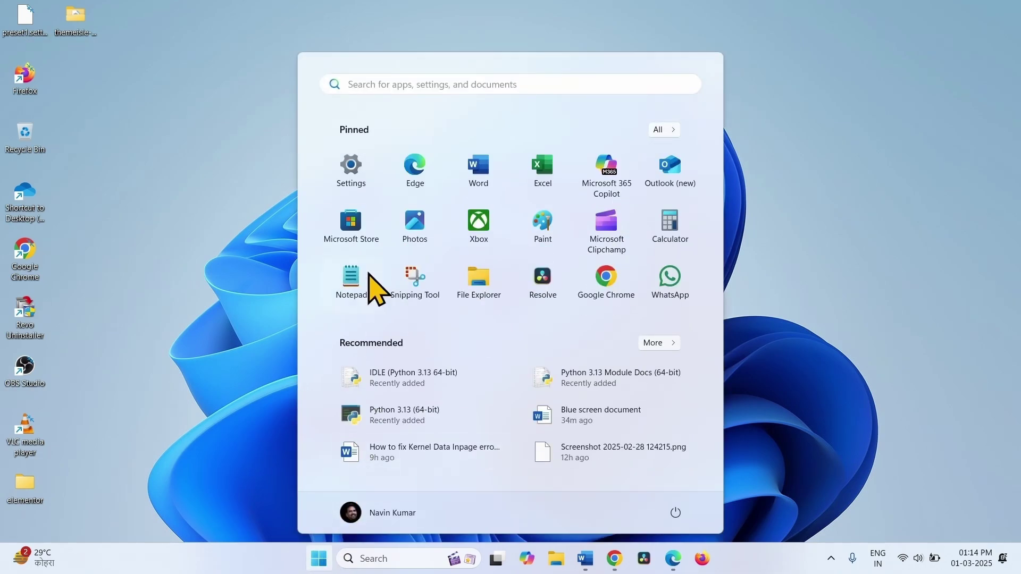
click(366, 164)
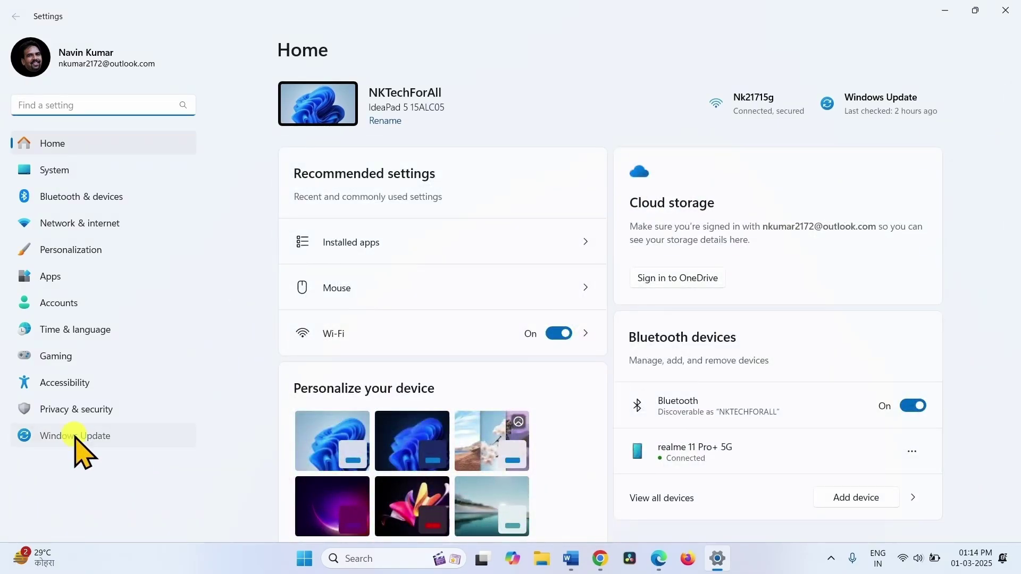
click(75, 437)
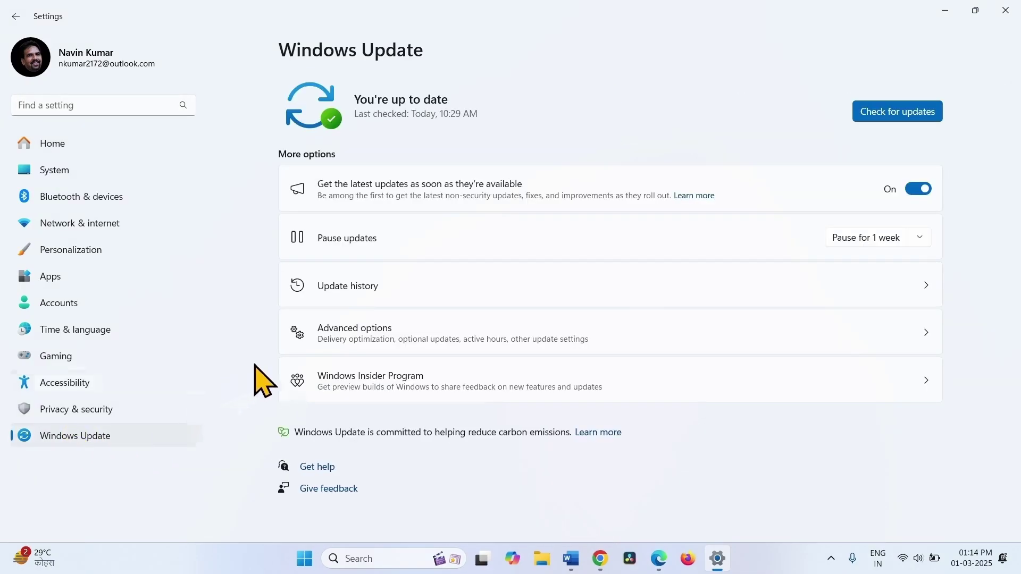
click(371, 292)
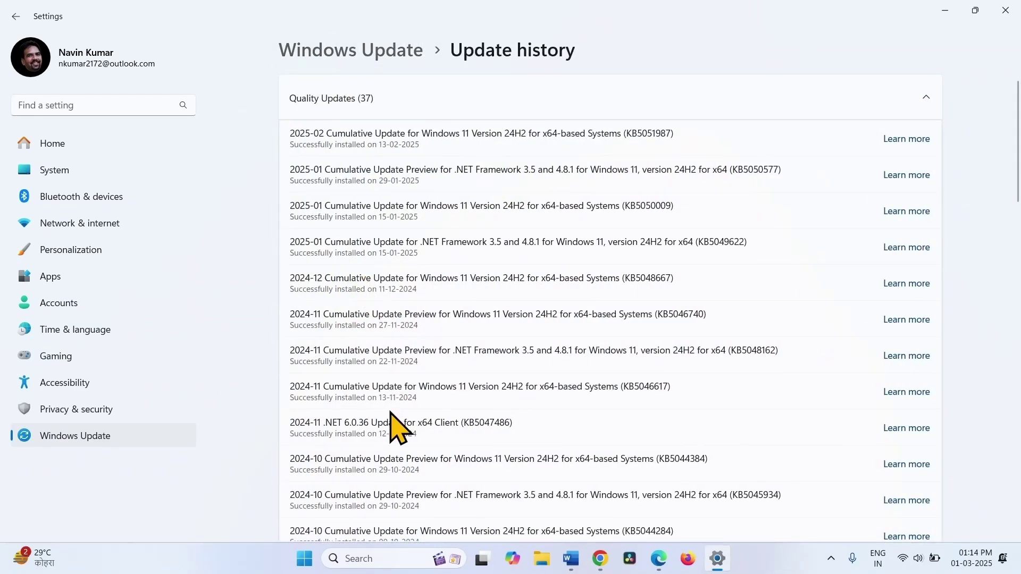
scroll(391, 413, down, 20)
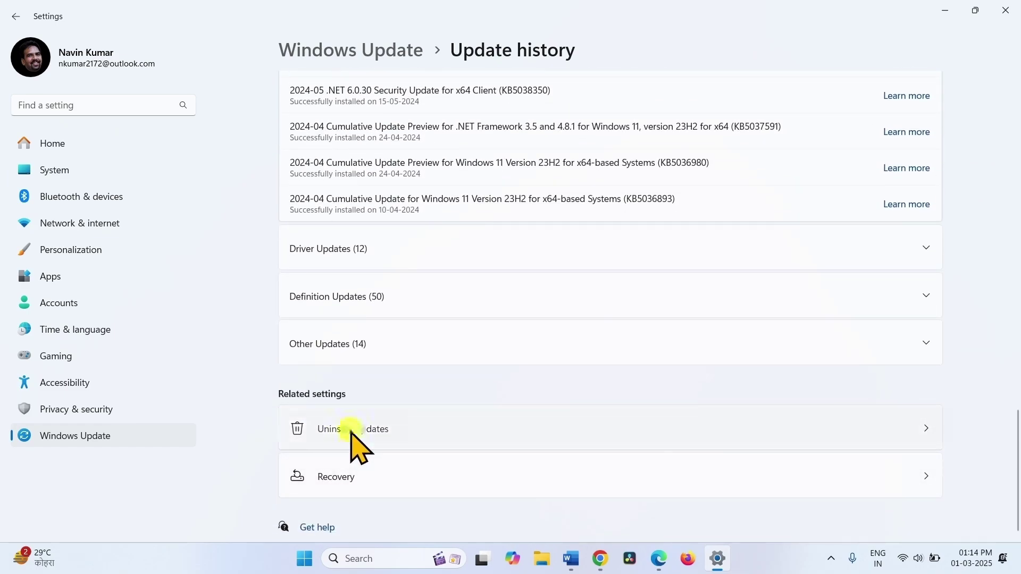
click(351, 433)
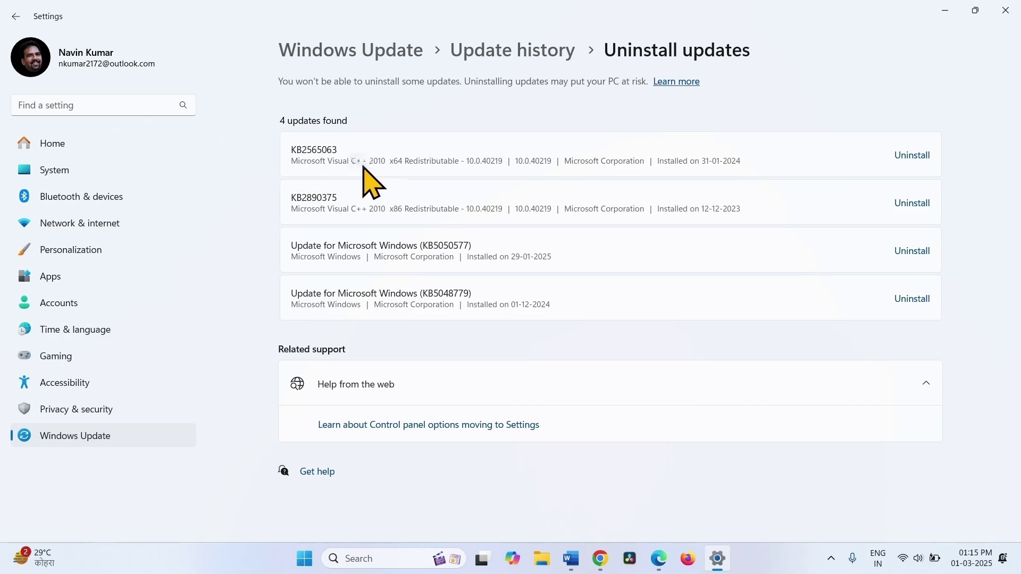
- Request removal of the KB2565063 Visual C++ 2010 x64 update, and leave Settings without confirming it
click(917, 154)
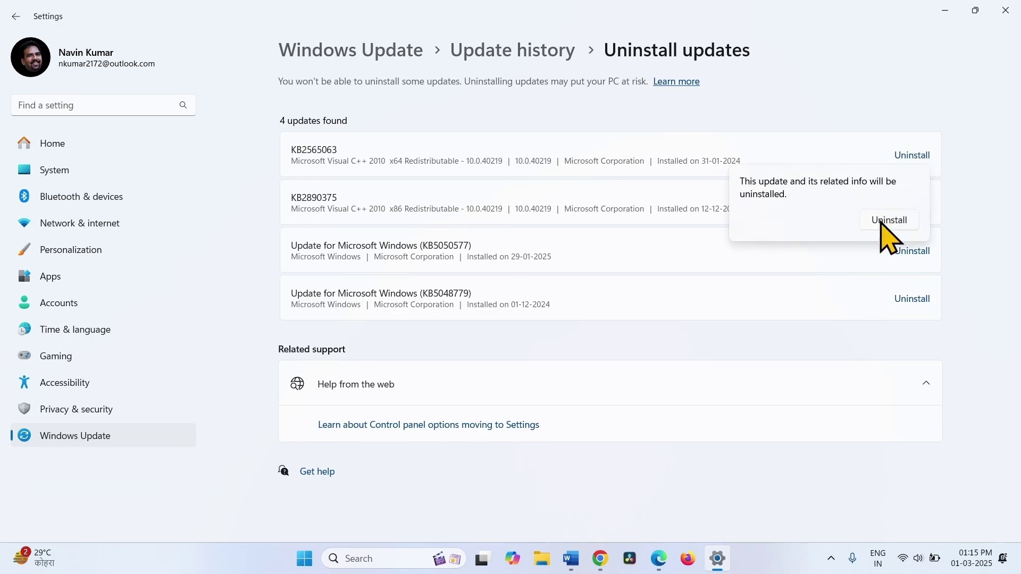
click(774, 341)
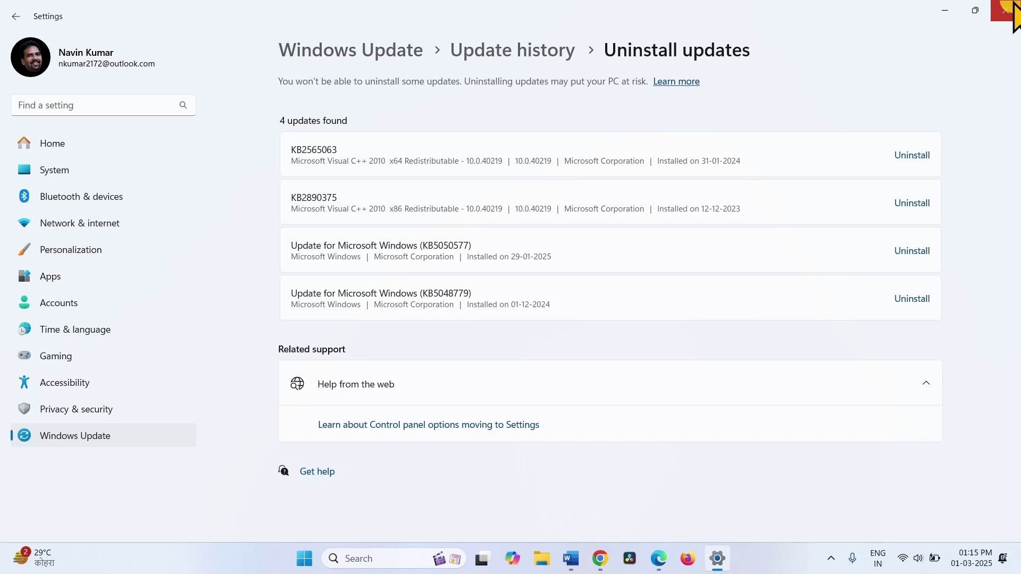
click(1005, 11)
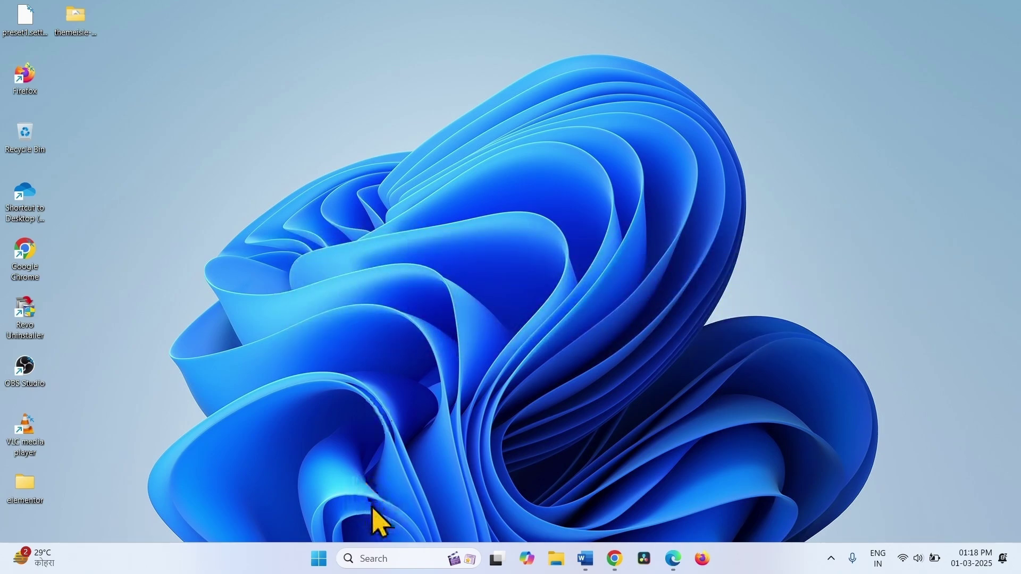
- Search Windows for "restore", open Create a restore point, and launch System Restore from System Properties
click(393, 557)
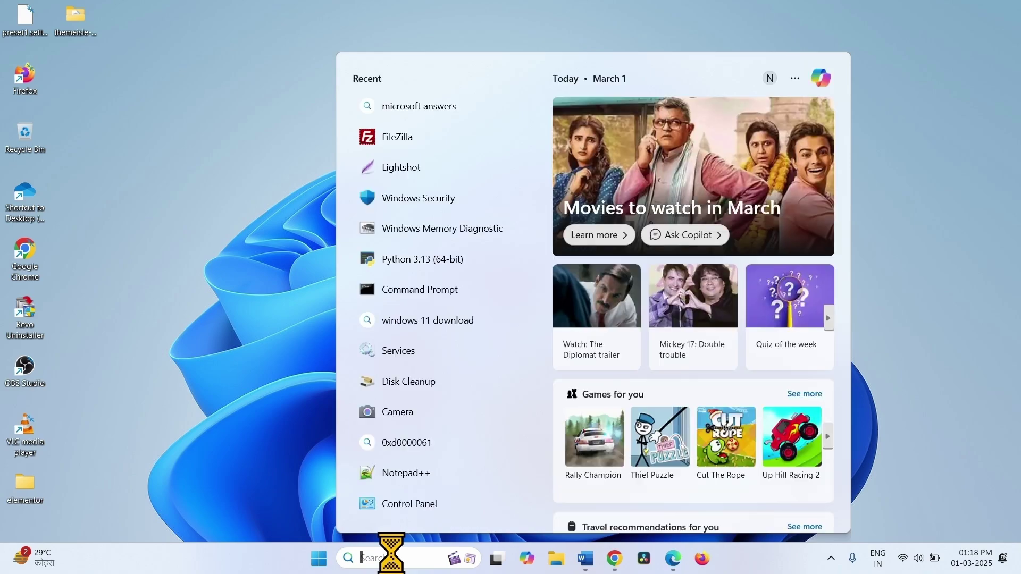
text(rest)
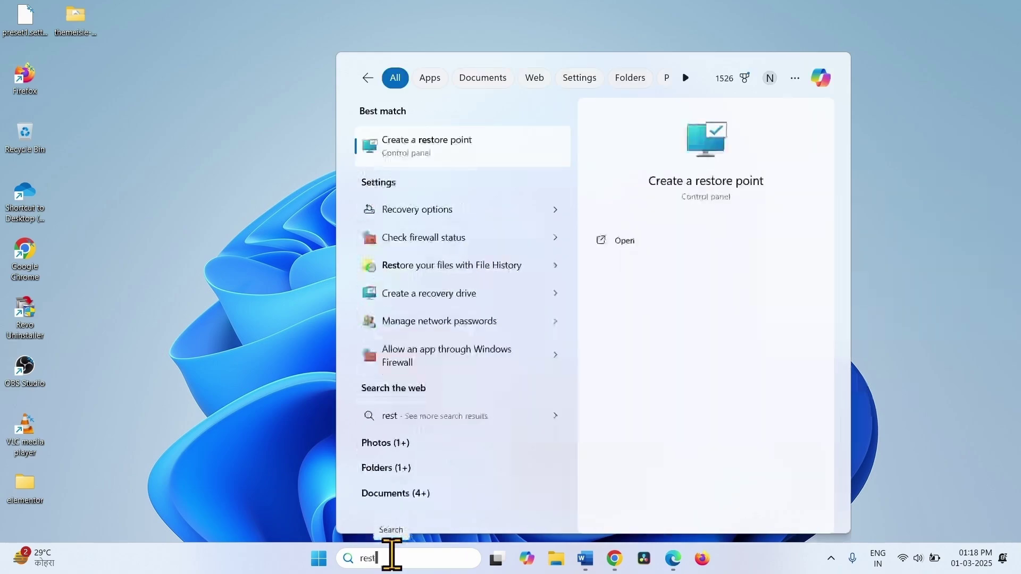
text(ore)
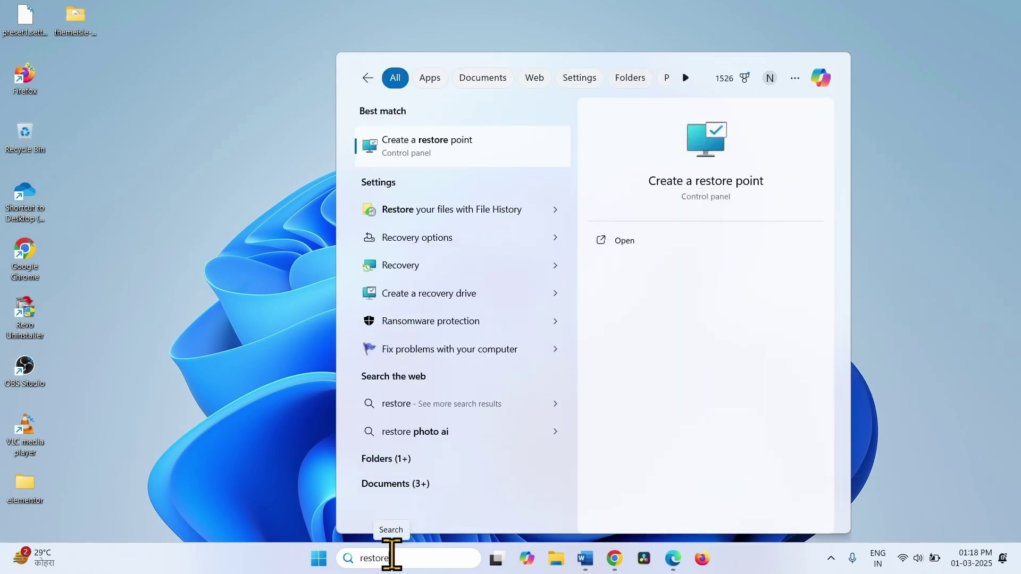
click(438, 147)
drag(228, 85, 461, 84)
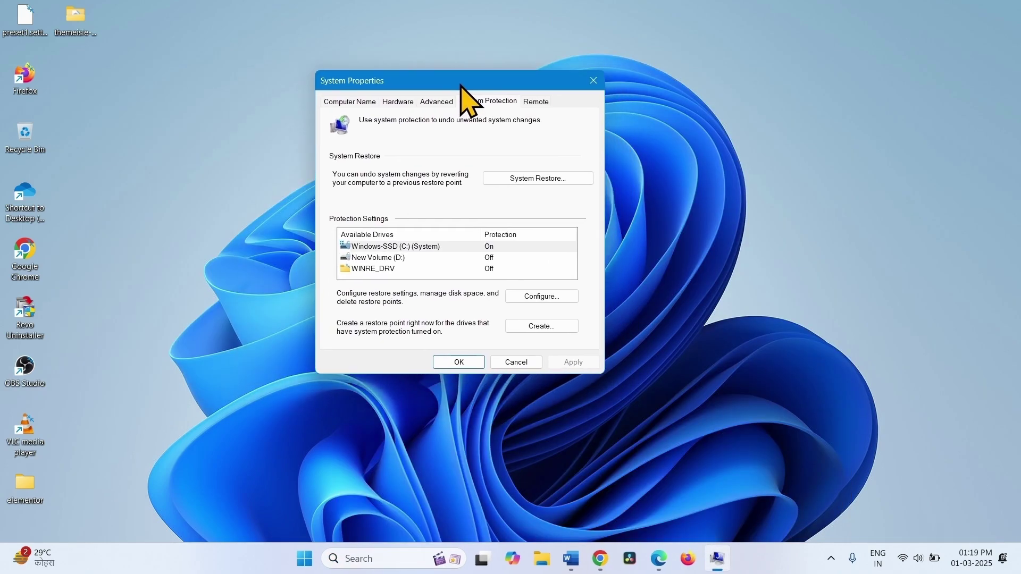
click(544, 180)
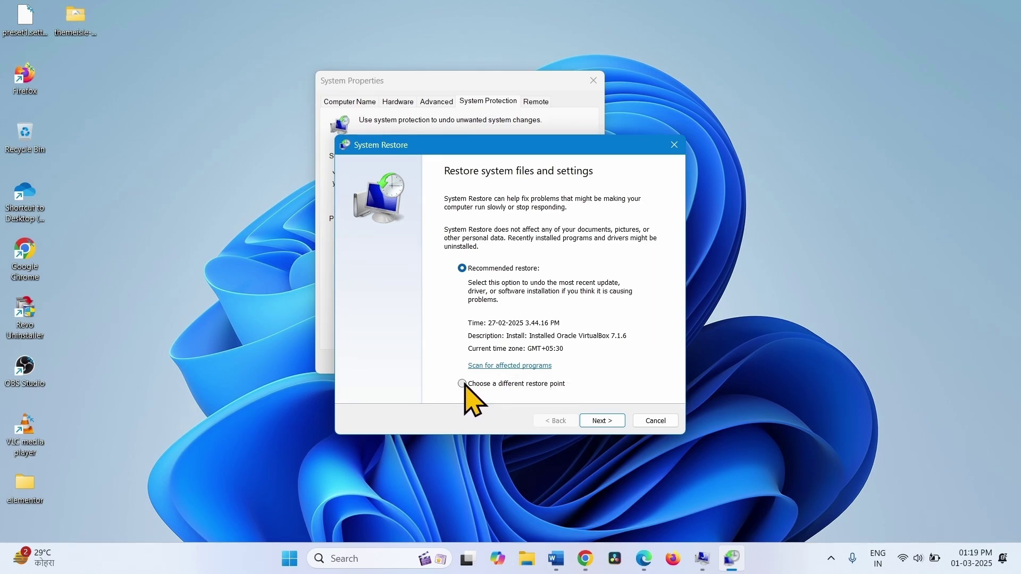
- Choose the different restore point dated 27-02-2025 7.59.35 AM, Removed NetSpeedMonitor, and submit it for restoring
click(462, 384)
click(601, 420)
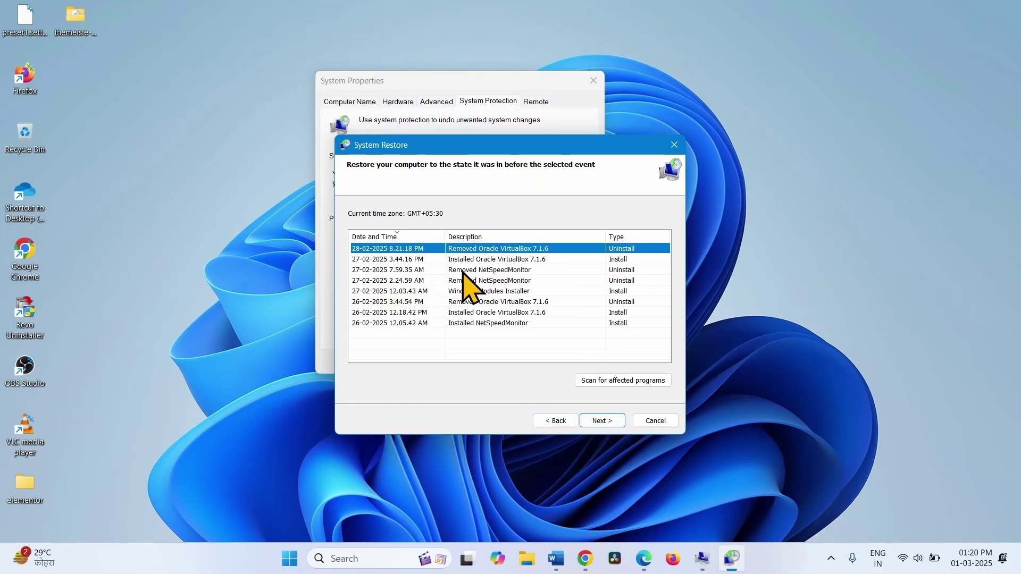
click(502, 261)
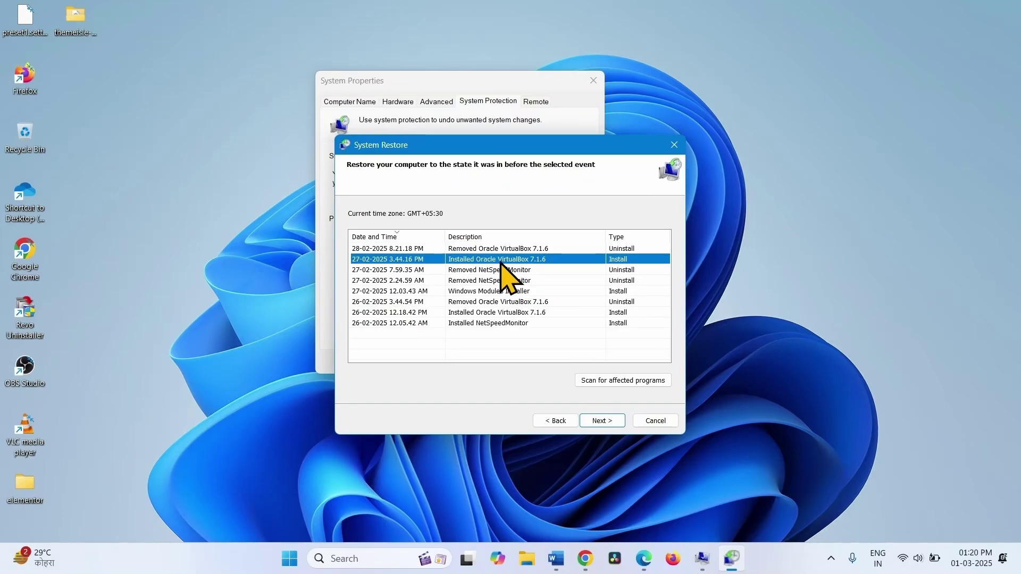
click(387, 271)
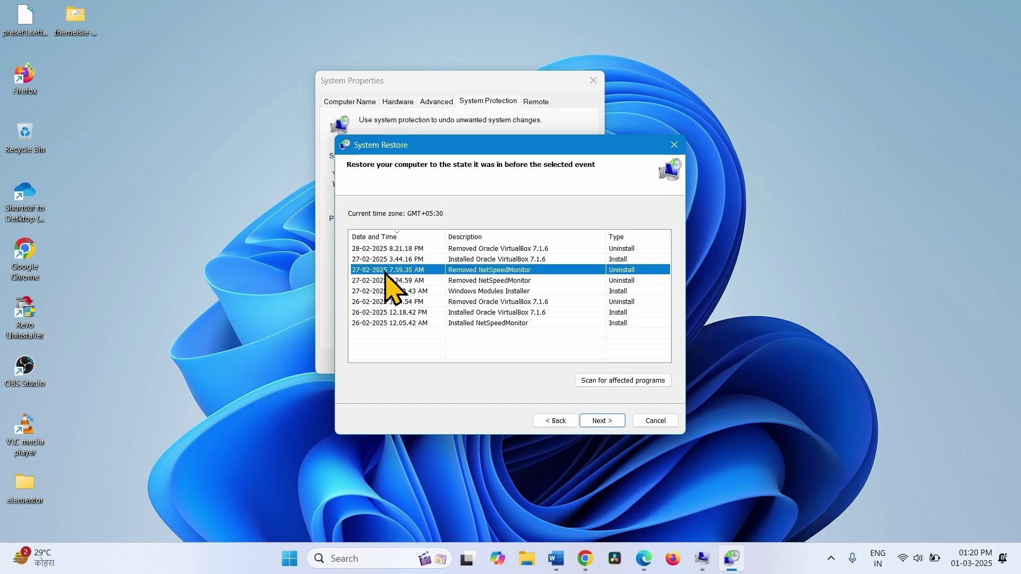
click(605, 423)
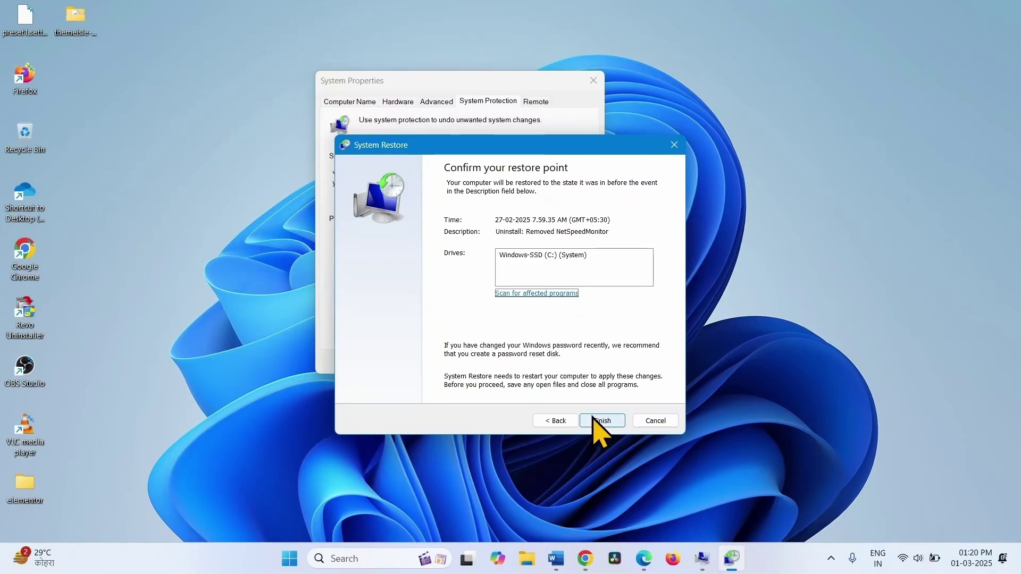
click(596, 422)
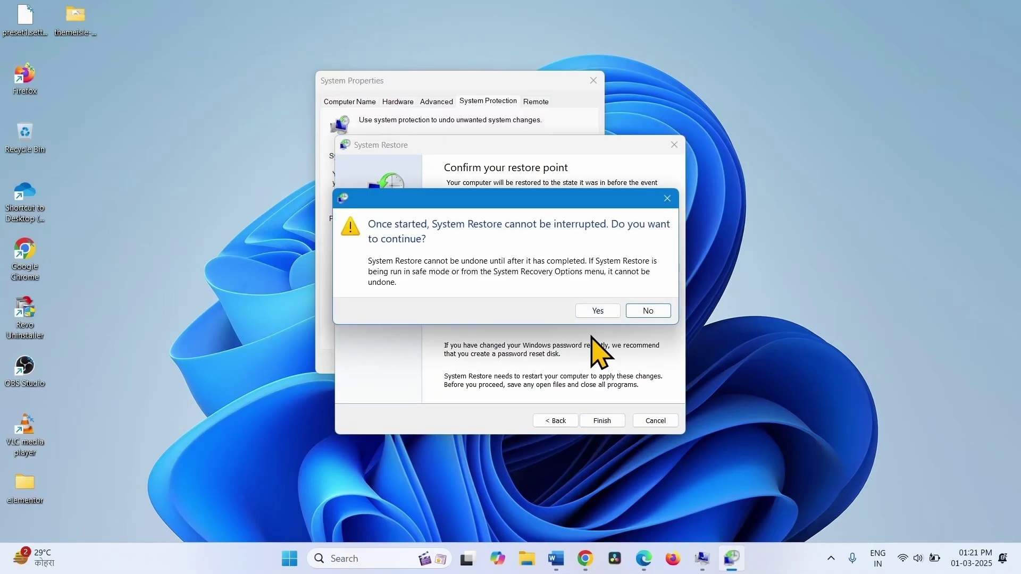
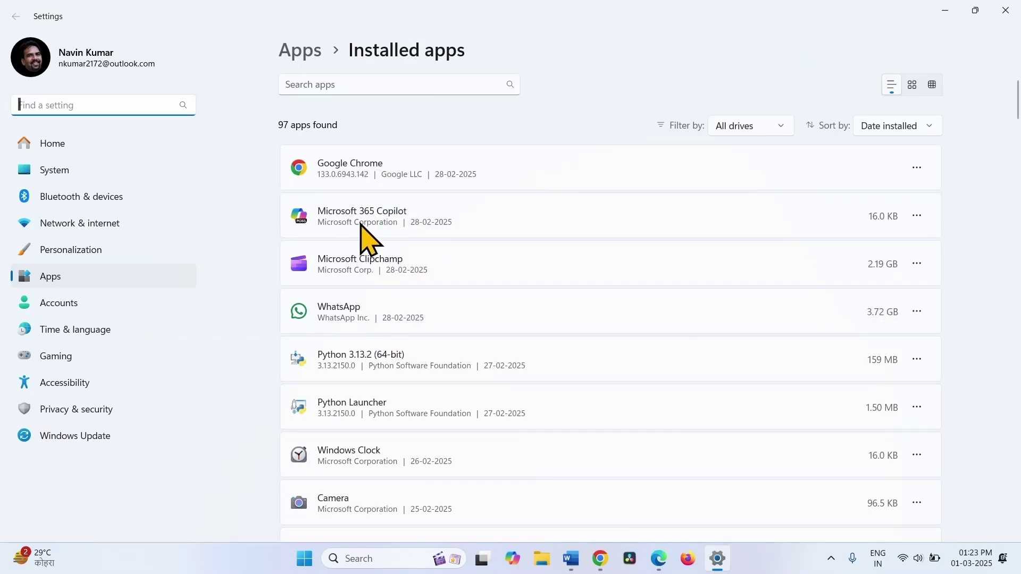
- Try to uninstall WhatsApp from the installed apps list, and close Settings
click(915, 313)
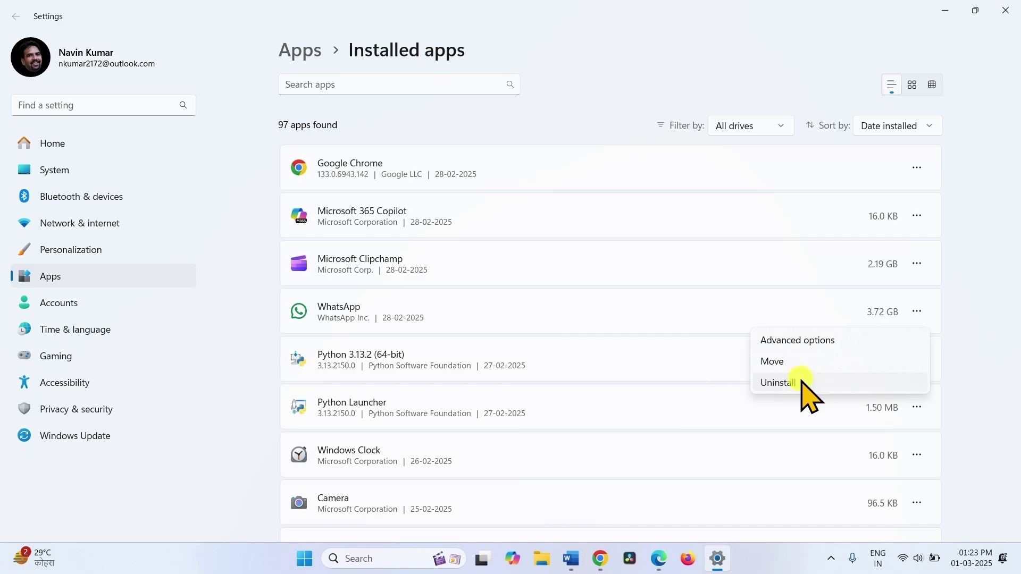
click(808, 397)
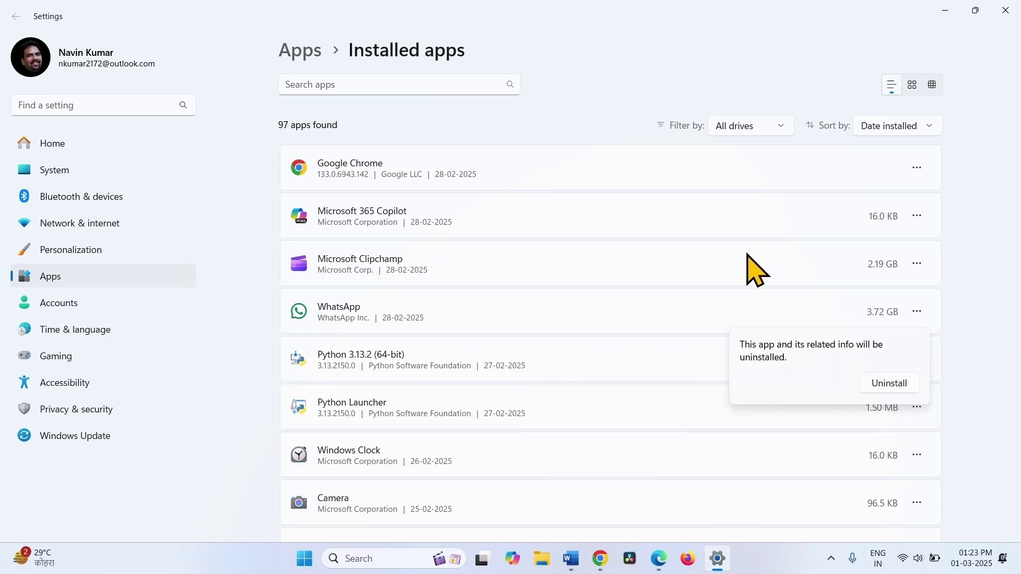
click(886, 391)
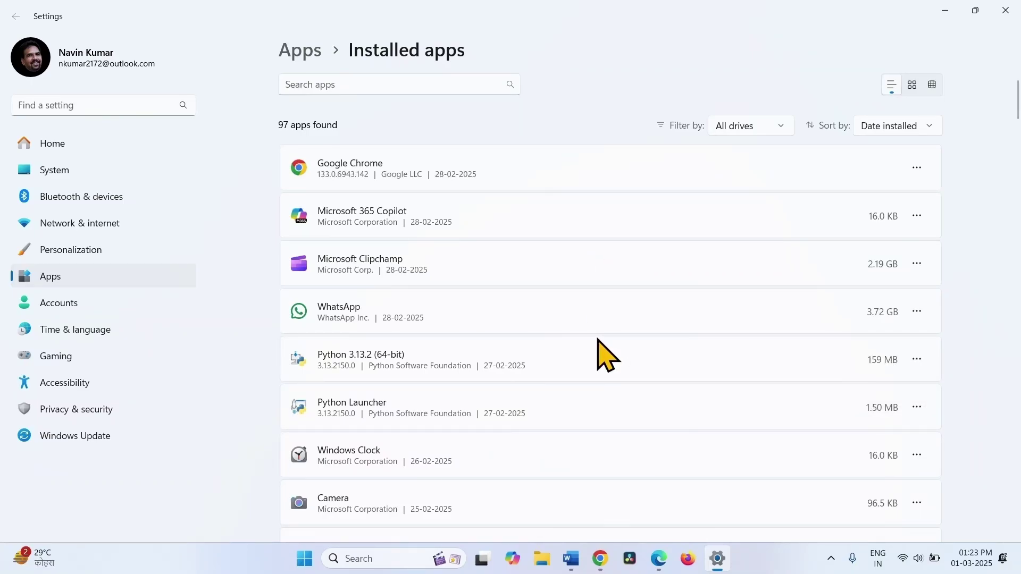
click(1001, 7)
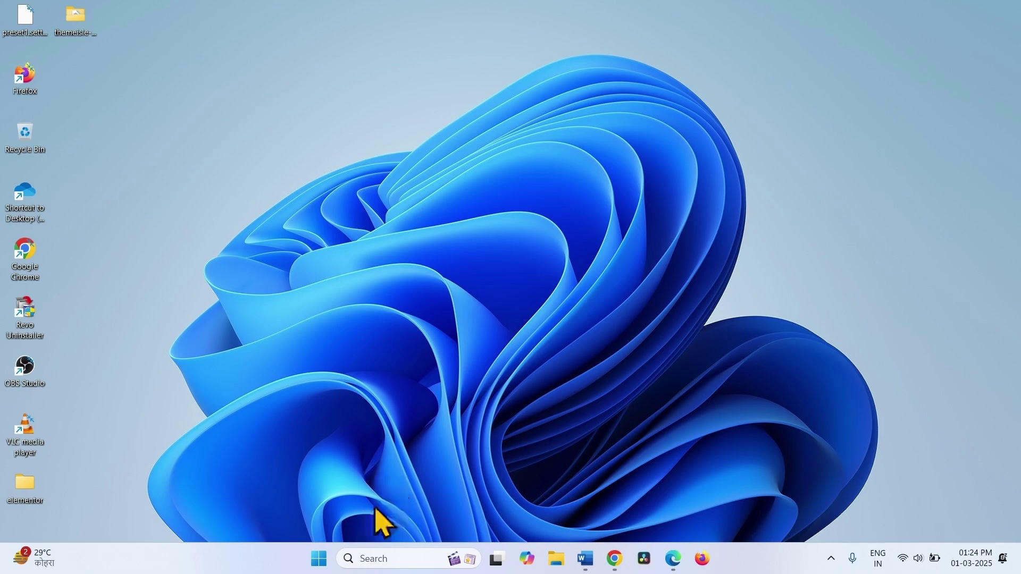
- Reopen the Installed apps page in Settings from the desktop
key(super+x)
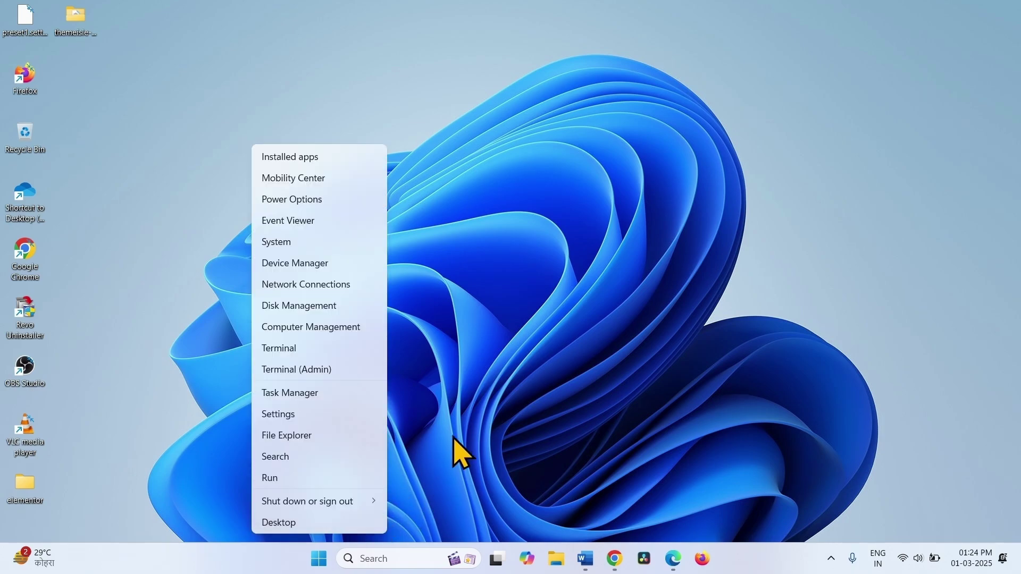
click(458, 436)
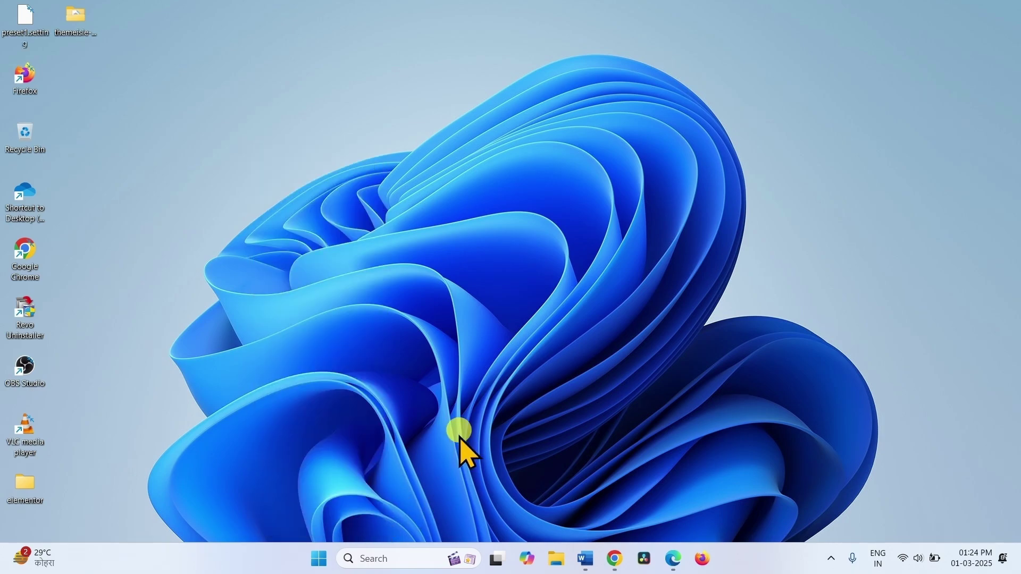
right_click(317, 562)
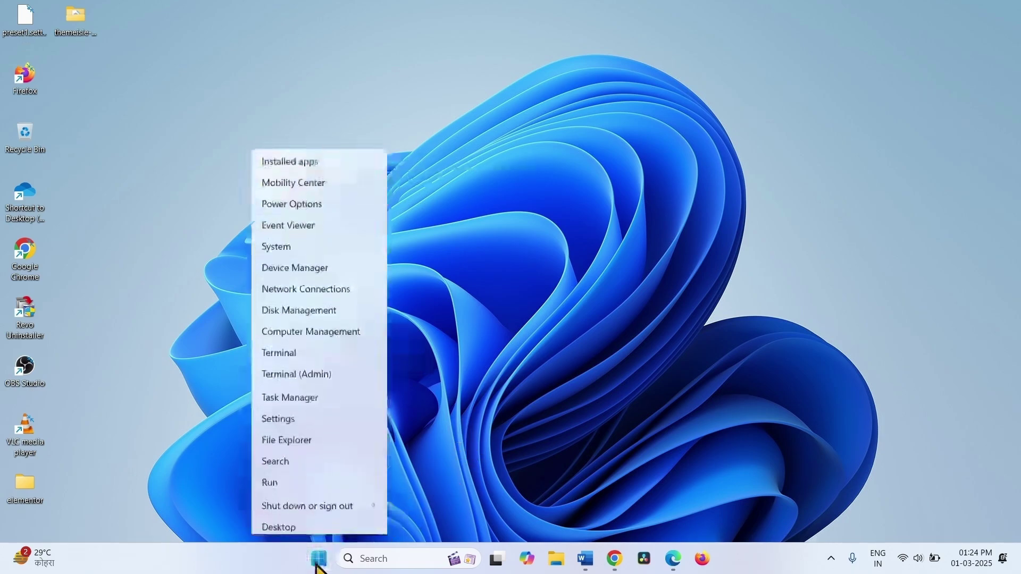
click(282, 160)
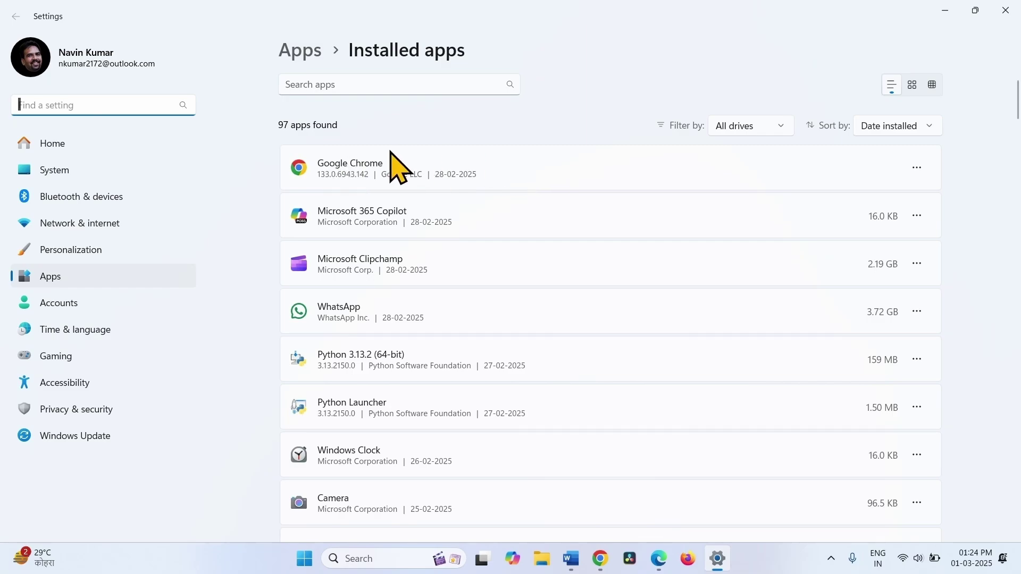
- Try to uninstall Microsoft 365 Copilot from the installed apps list, and leave Settings
click(917, 216)
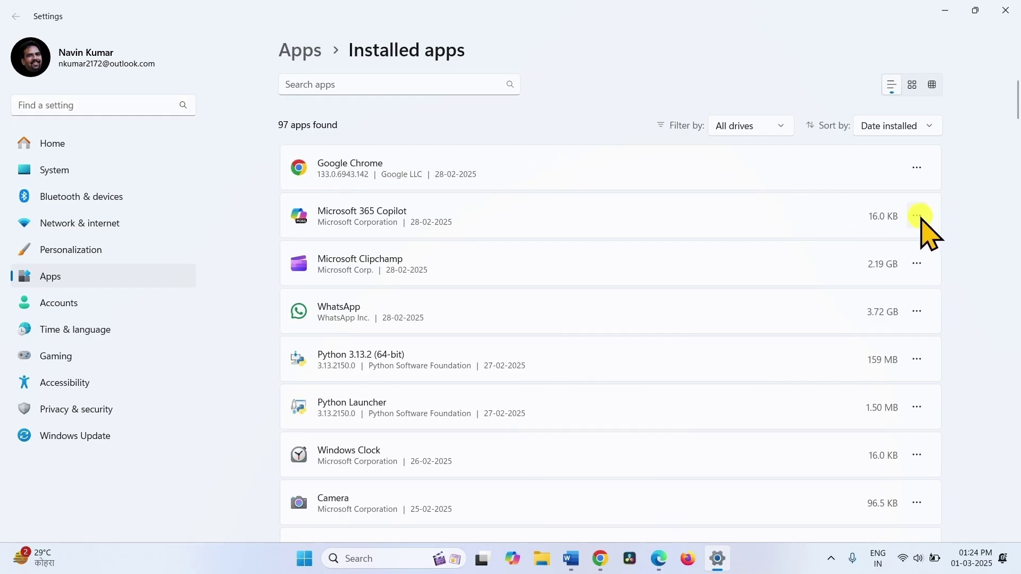
click(807, 286)
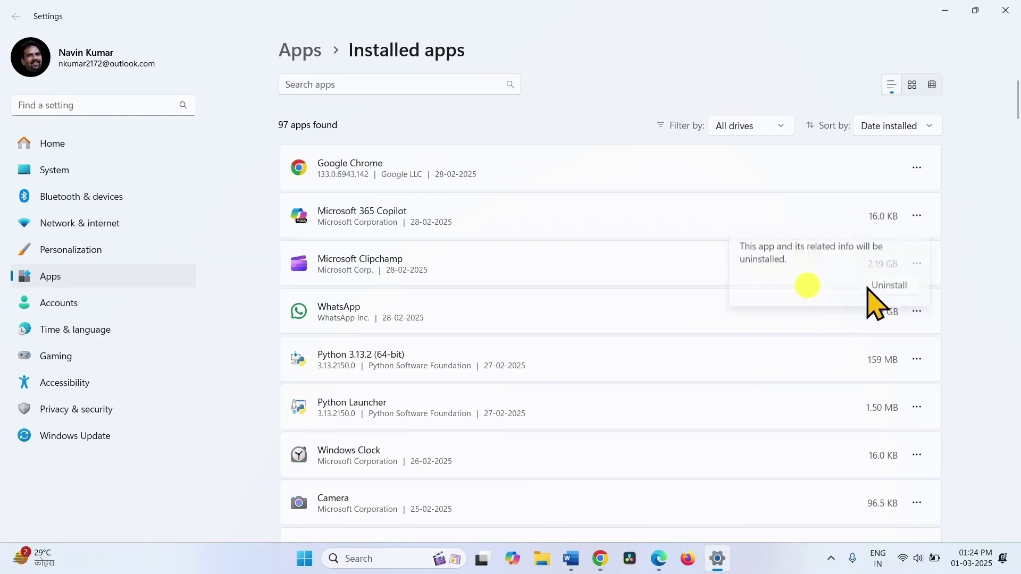
click(909, 288)
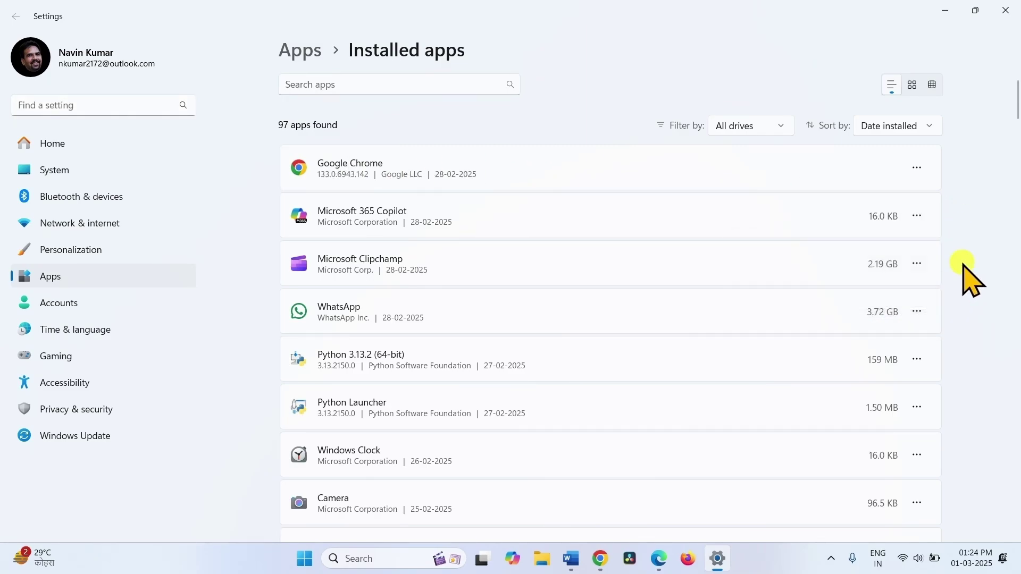
click(1005, 10)
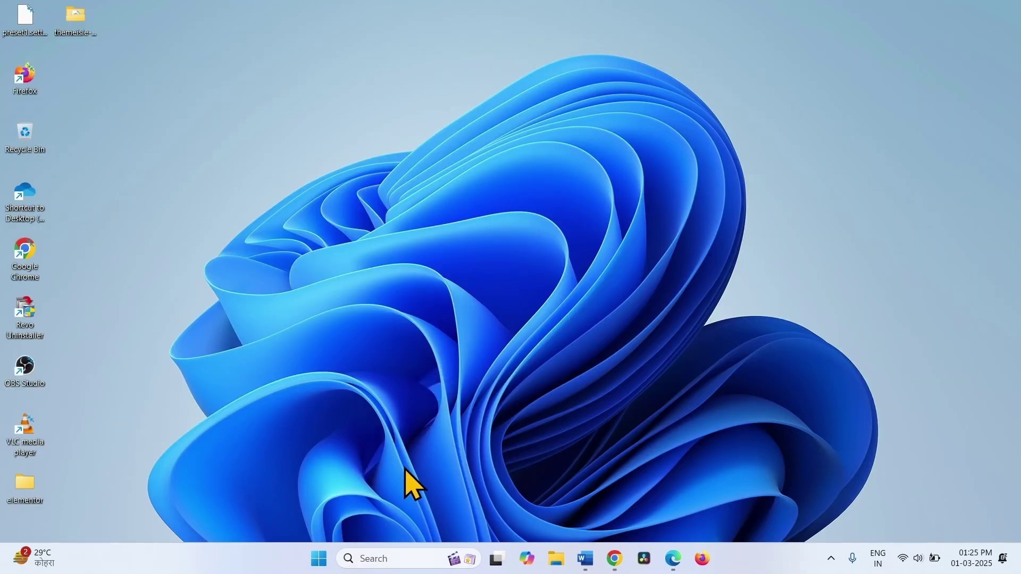
- Search Windows for "msconfig" and open System Configuration
click(372, 559)
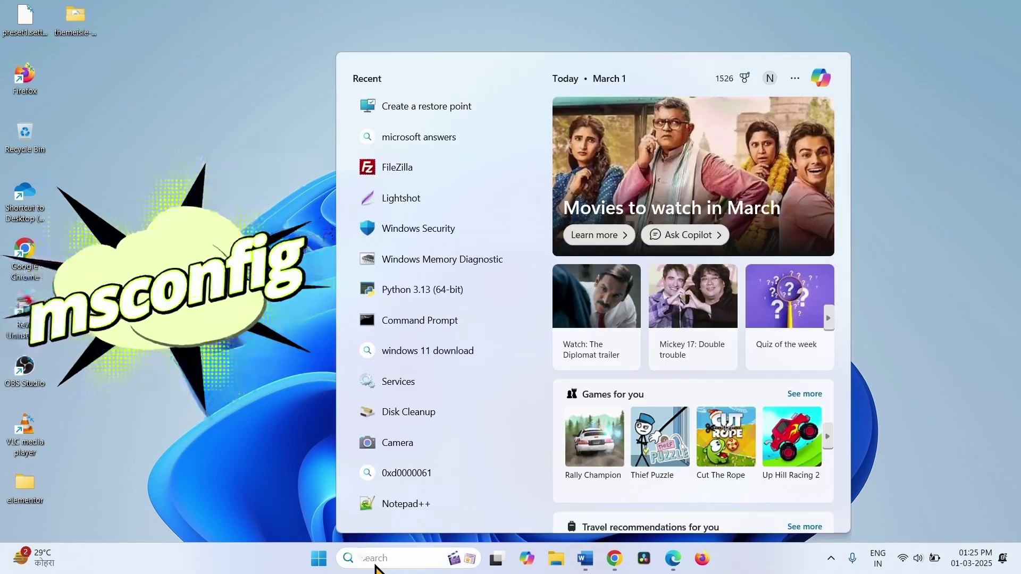
text(msc)
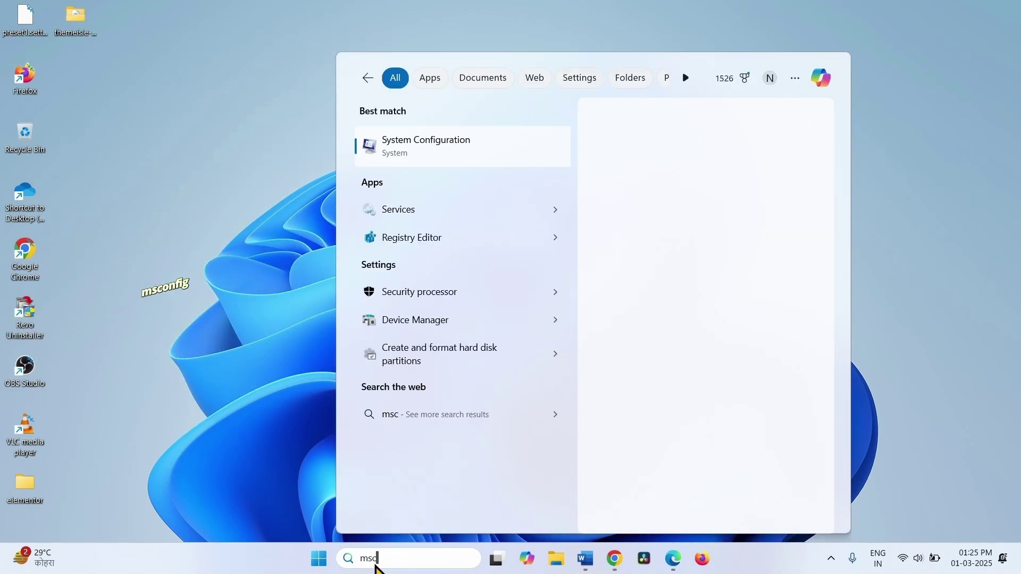
text(onfig)
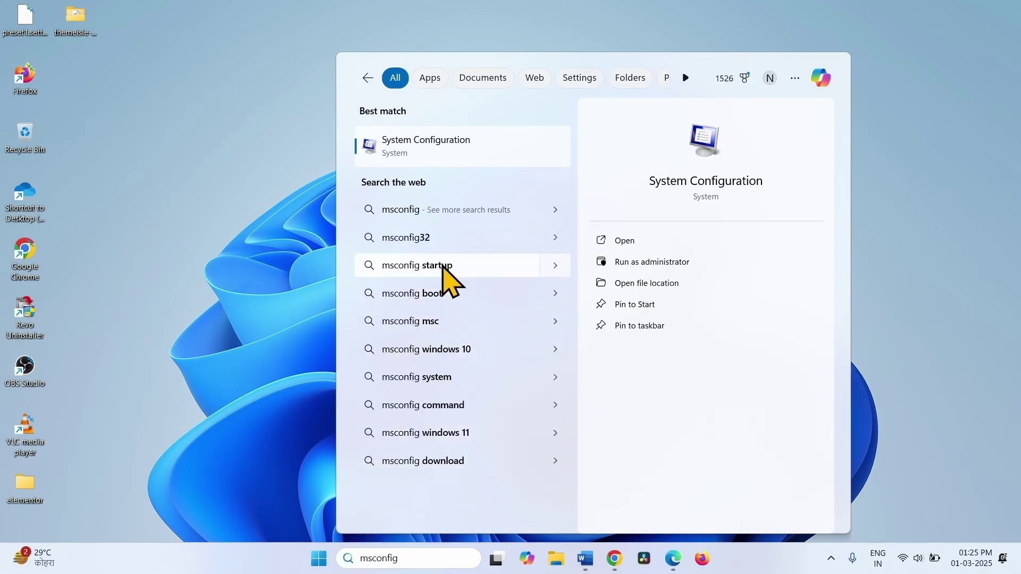
click(437, 151)
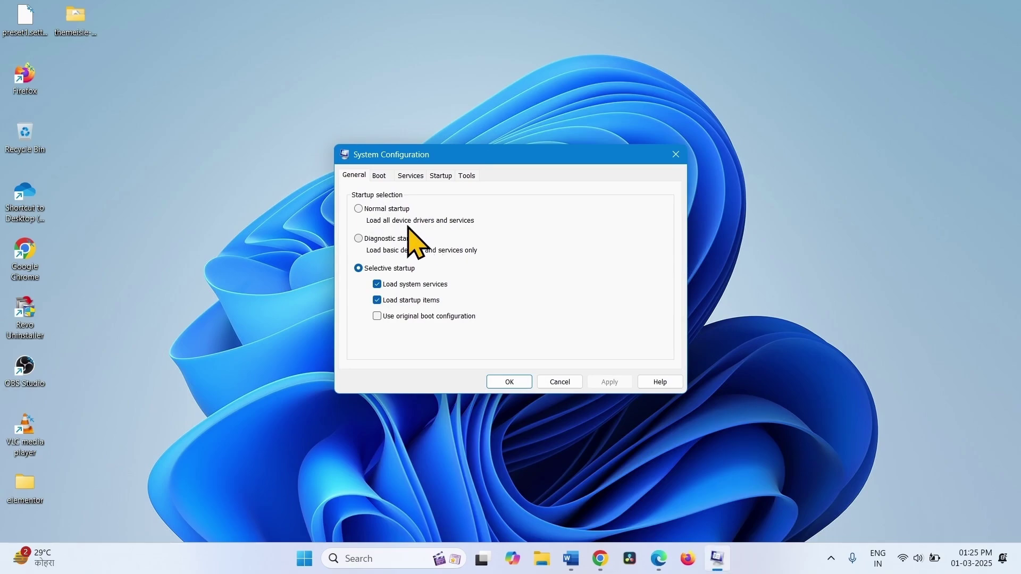
- Hide all Microsoft services in System Configuration and disable all the remaining services
click(411, 177)
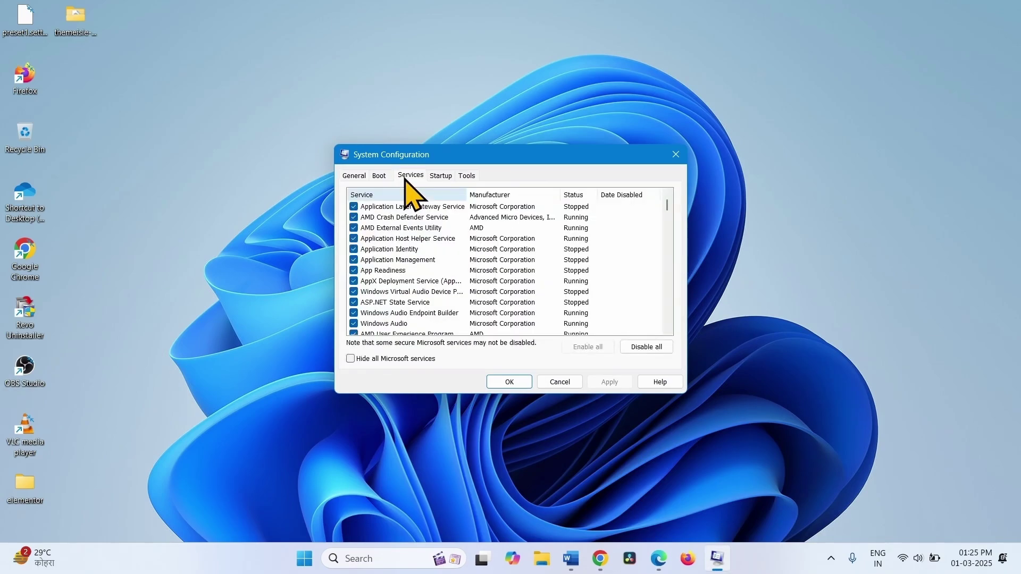
click(350, 357)
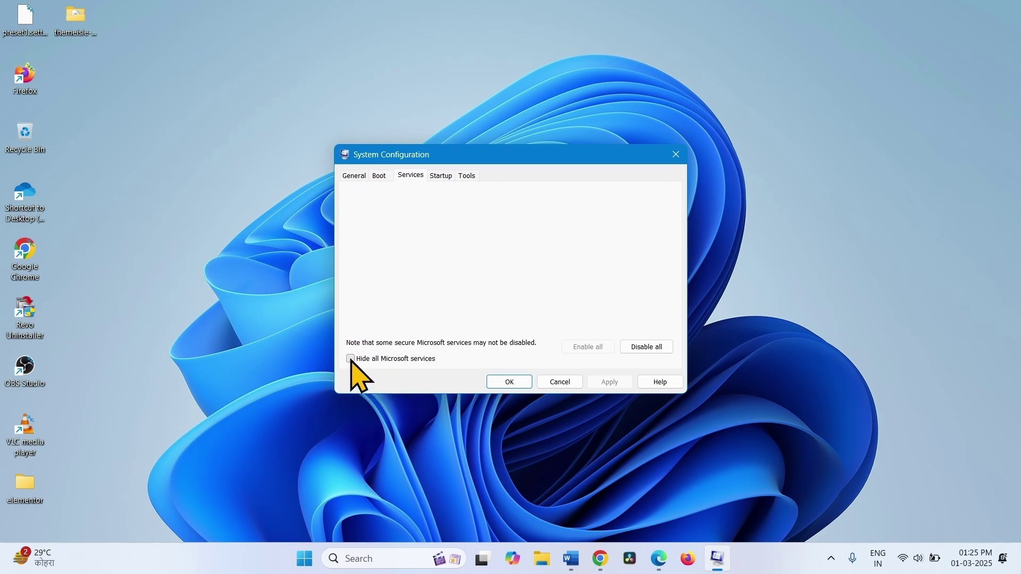
click(662, 348)
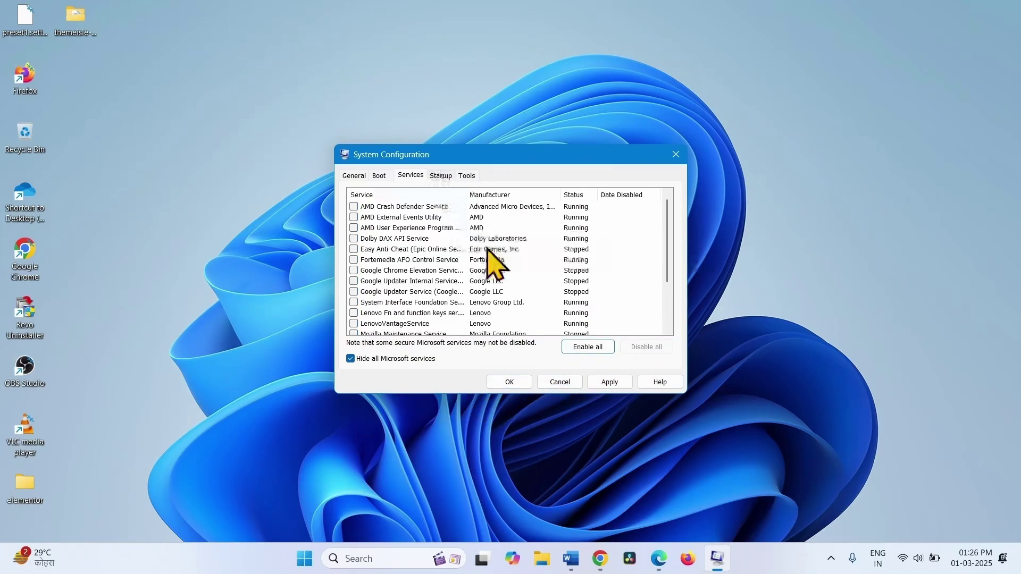
- Open Task Manager's Startup apps from System Configuration, enable SecurityHealthSystray.exe and disable it again
click(443, 176)
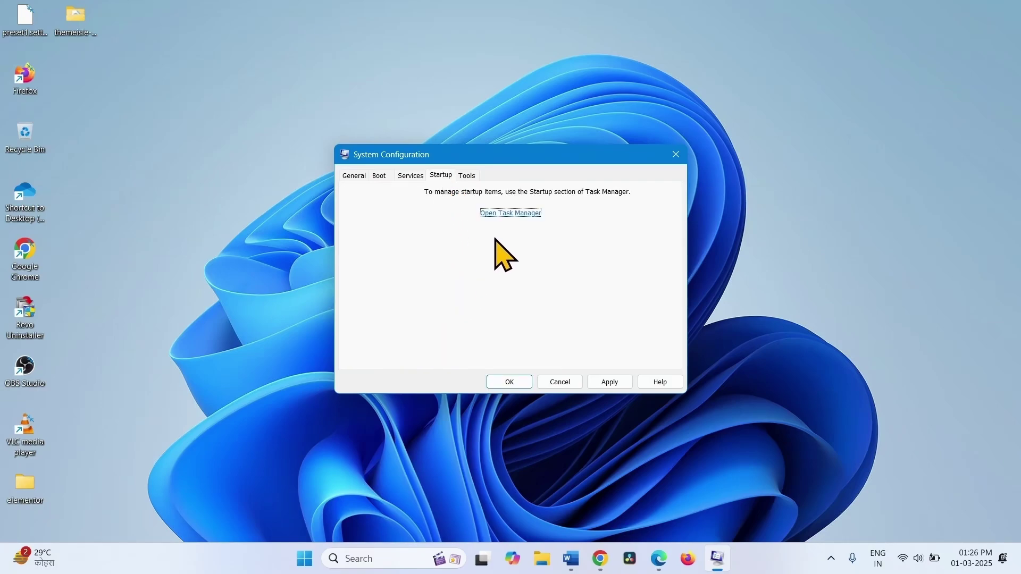
click(513, 214)
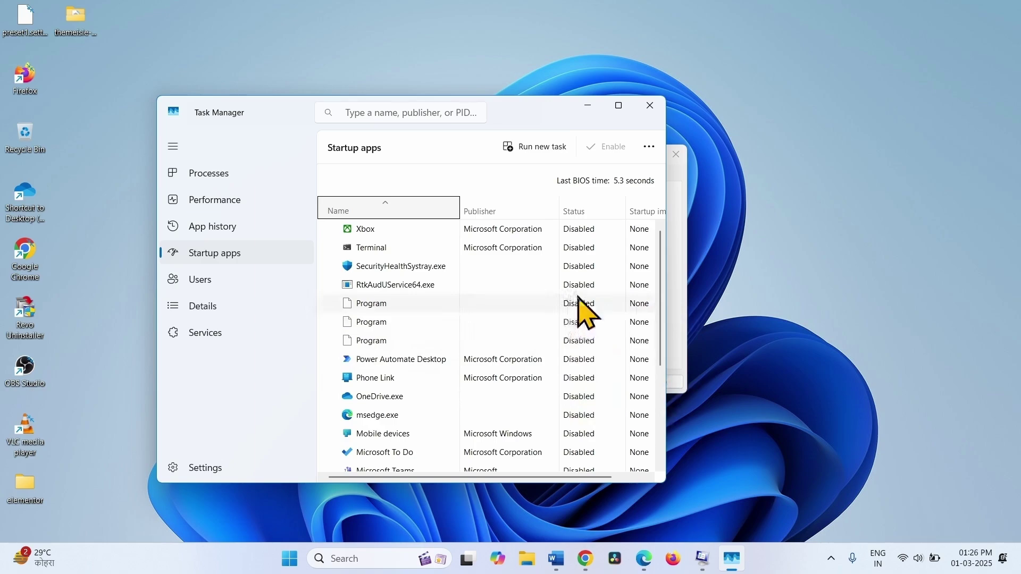
right_click(575, 270)
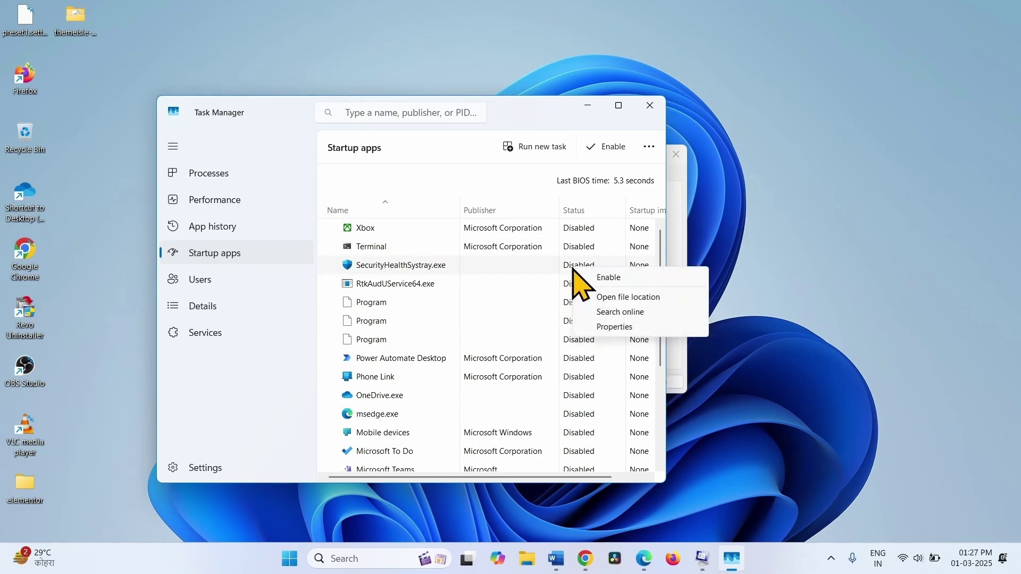
click(597, 282)
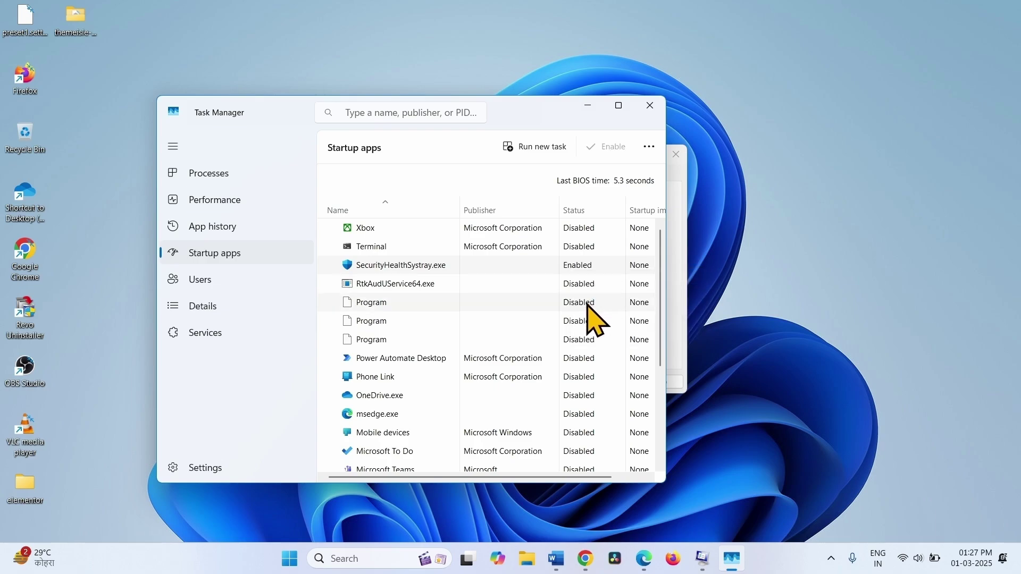
right_click(577, 266)
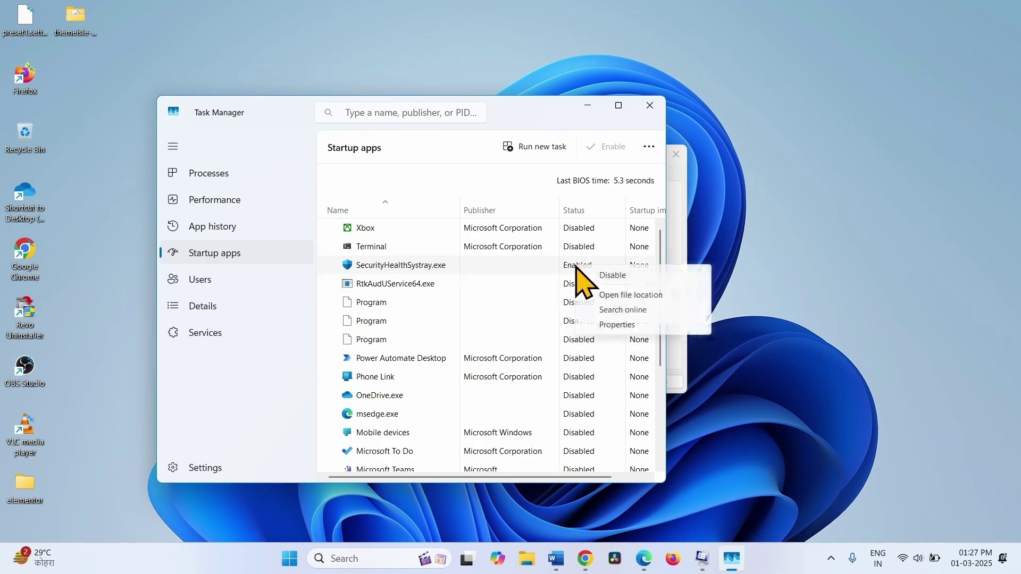
click(606, 280)
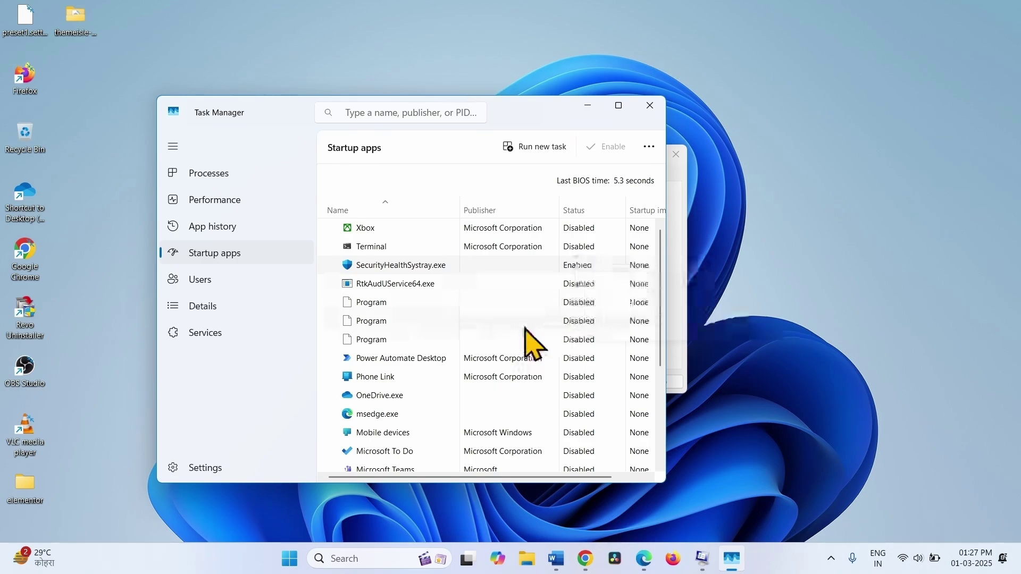
- Switch the SecurityHealthSystray.exe startup entry to enabled once more, and back to disabled
right_click(403, 268)
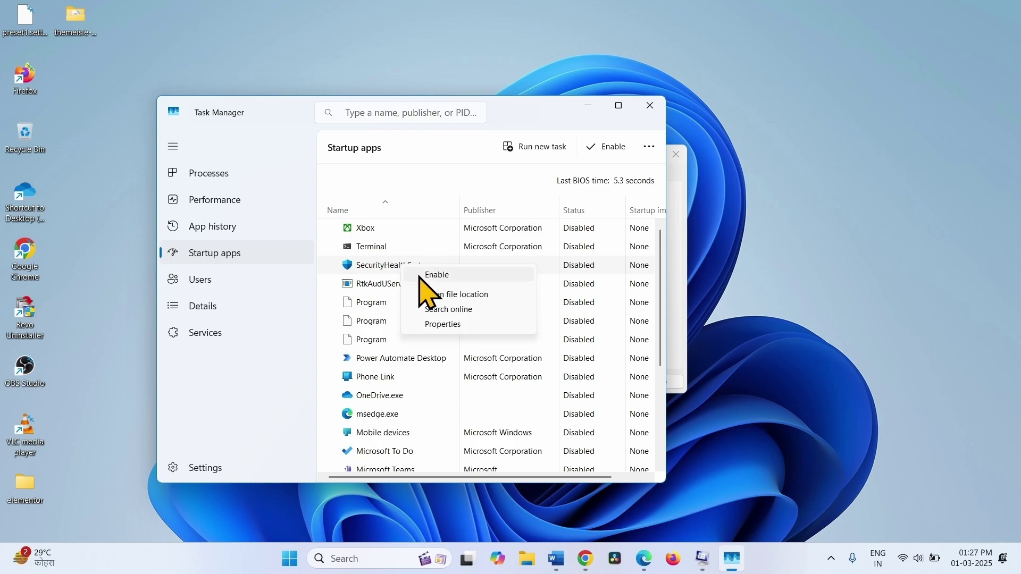
click(432, 276)
right_click(403, 267)
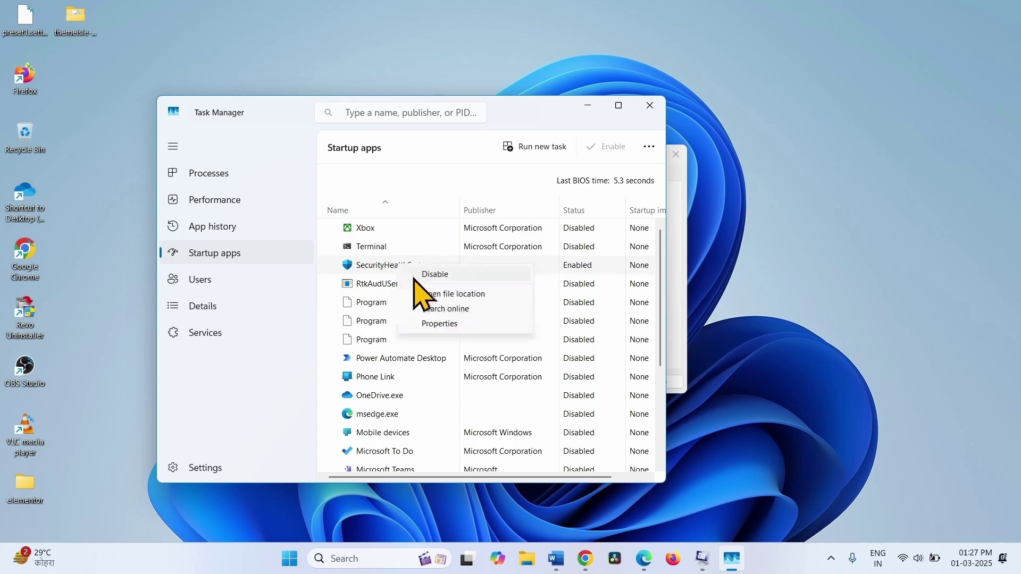
click(423, 276)
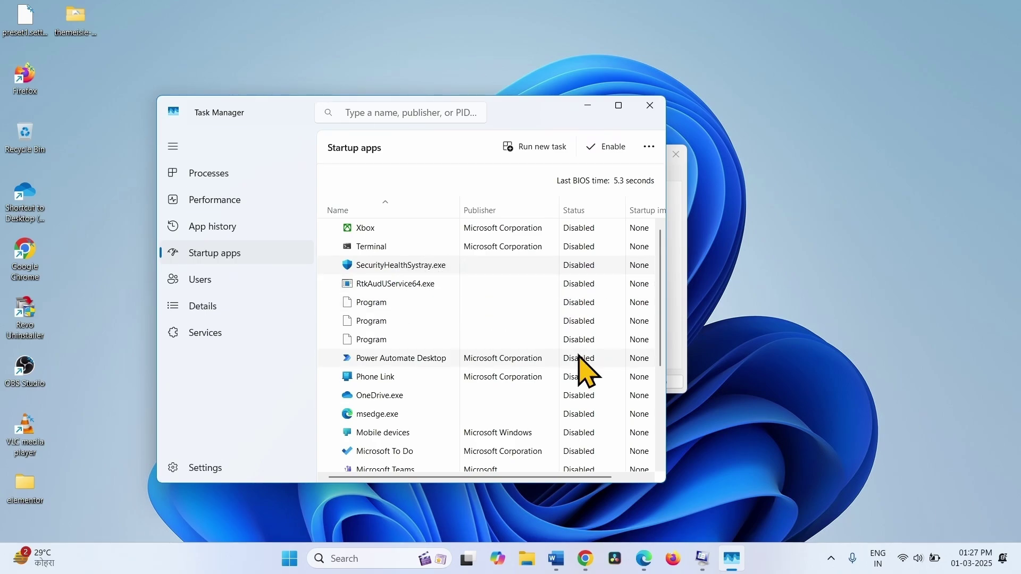
- Close Task Manager, and apply and accept the System Configuration changes
scroll(580, 355, down, 2)
scroll(579, 351, up, 2)
click(649, 105)
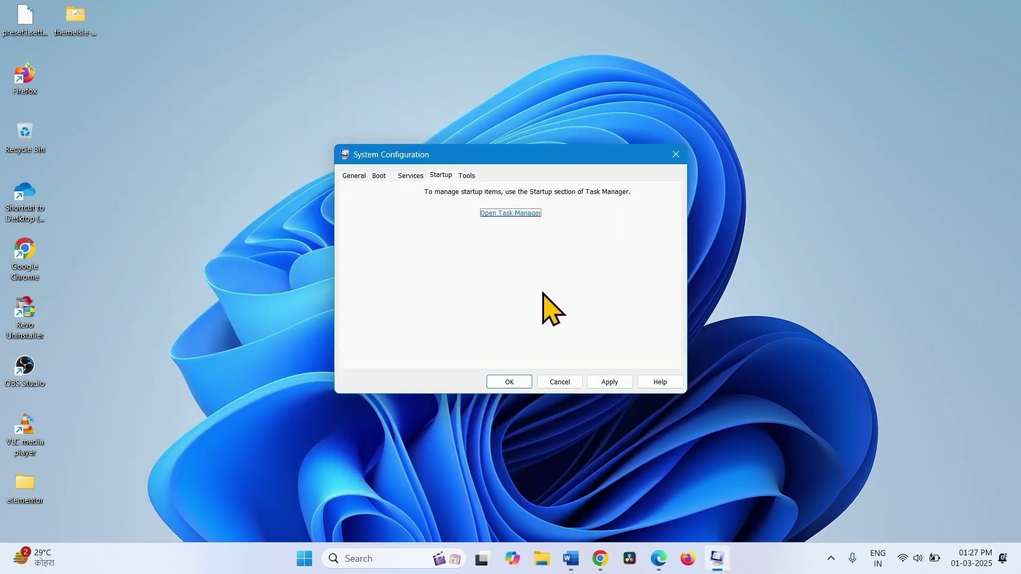
click(613, 383)
click(500, 382)
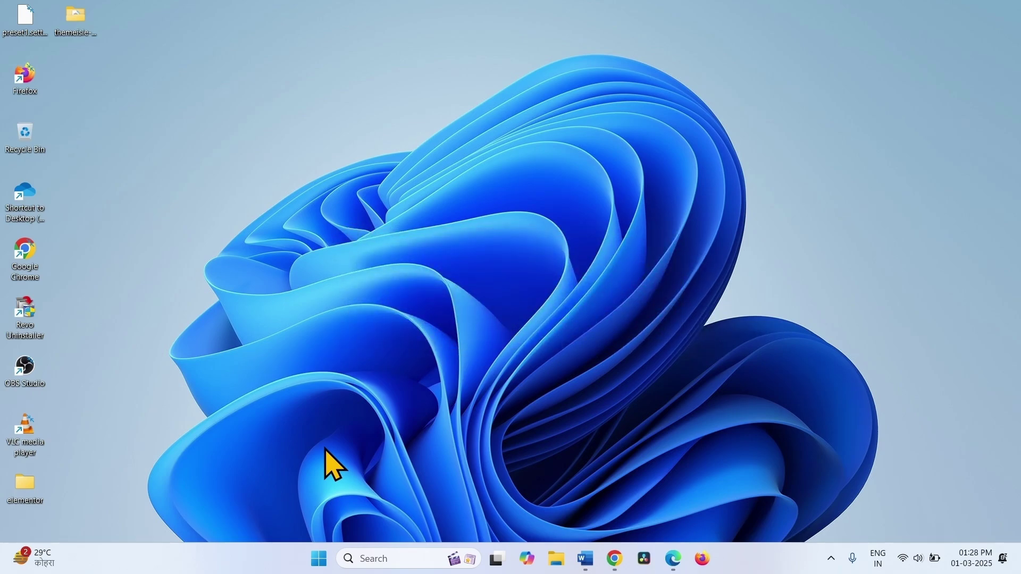
- Open Device Manager in a maximized window and list the devices by driver
right_click(319, 559)
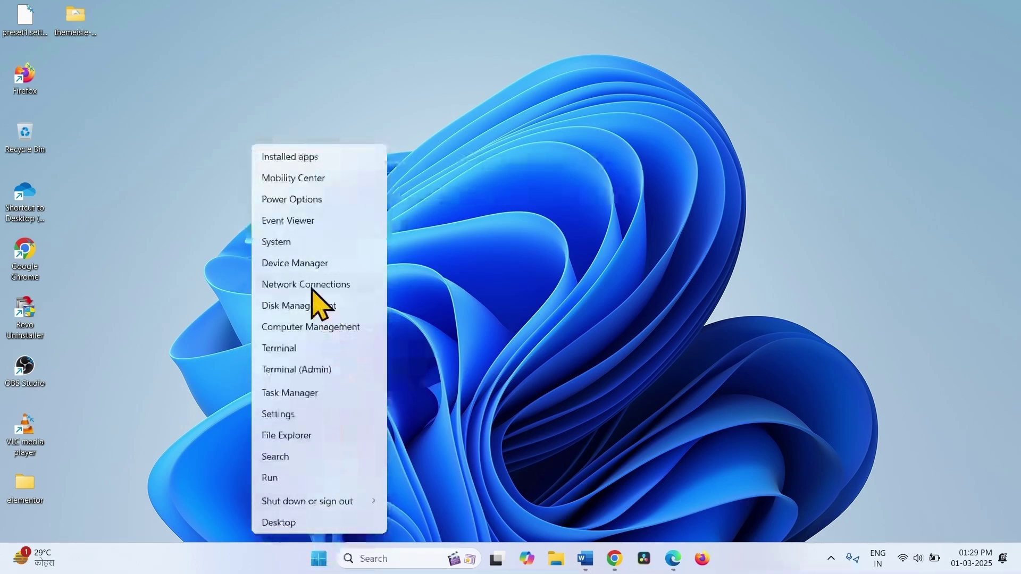
click(303, 264)
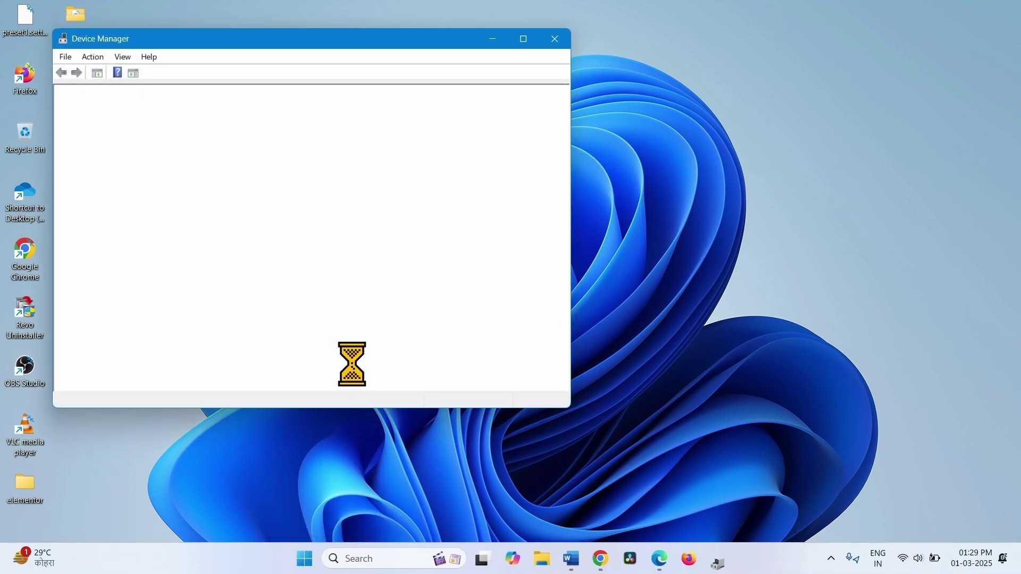
double_click(91, 39)
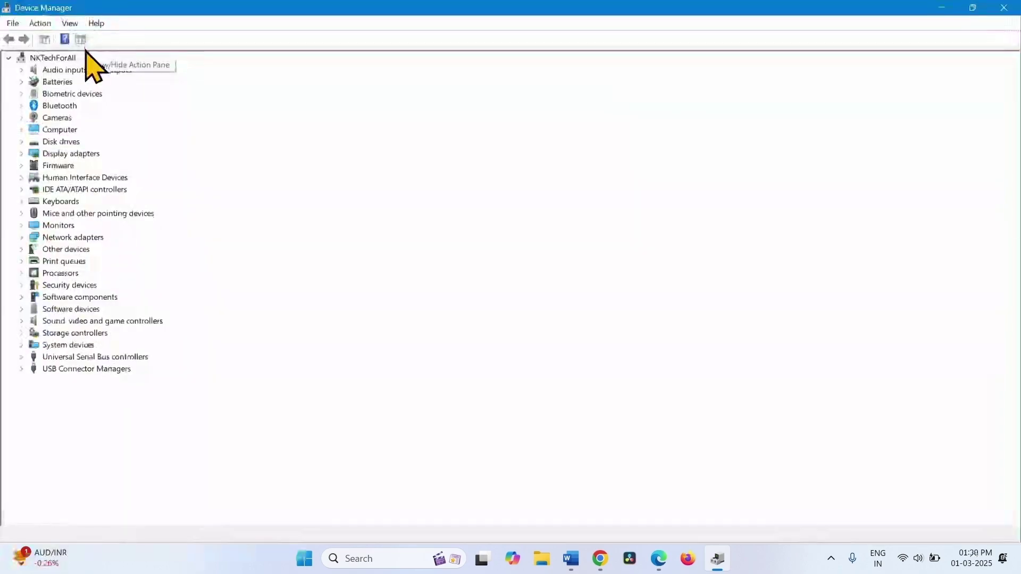
click(70, 24)
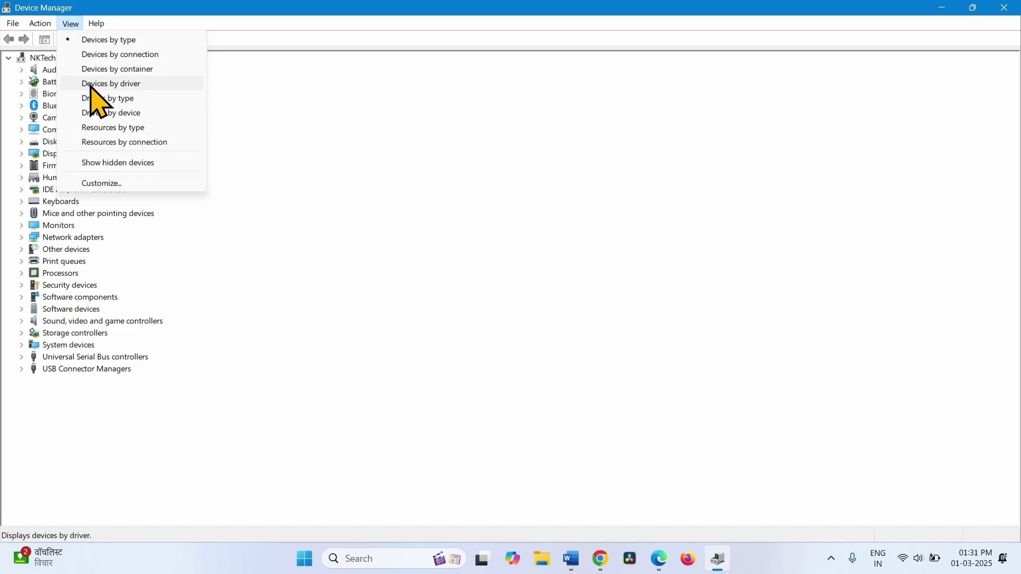
click(143, 85)
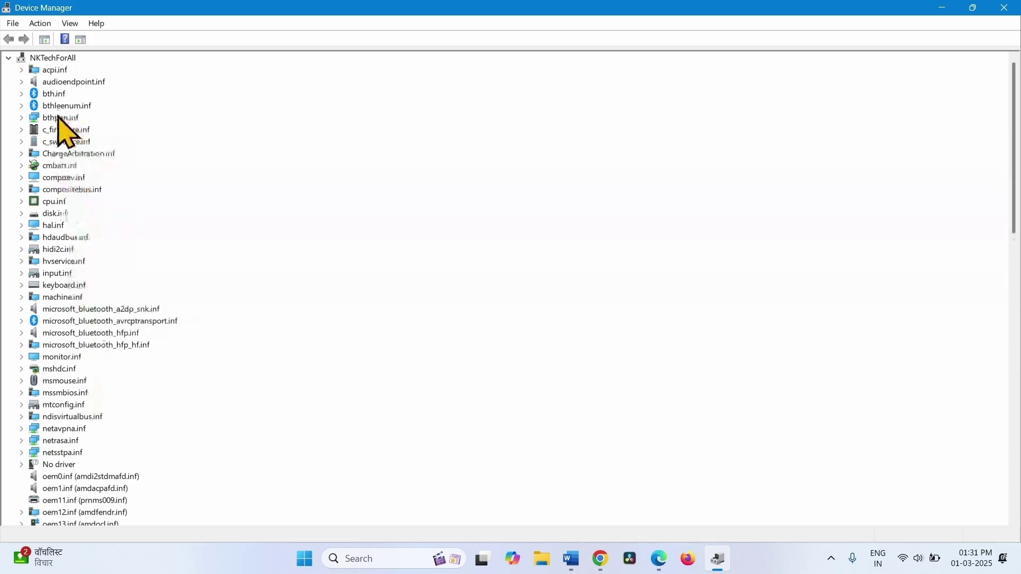
- Search automatically for an updated driver for the Goodix fingerprint device under oem35.inf (wbdiusb.inf), and close the update wizard
scroll(132, 461, down, 13)
scroll(131, 452, down, 5)
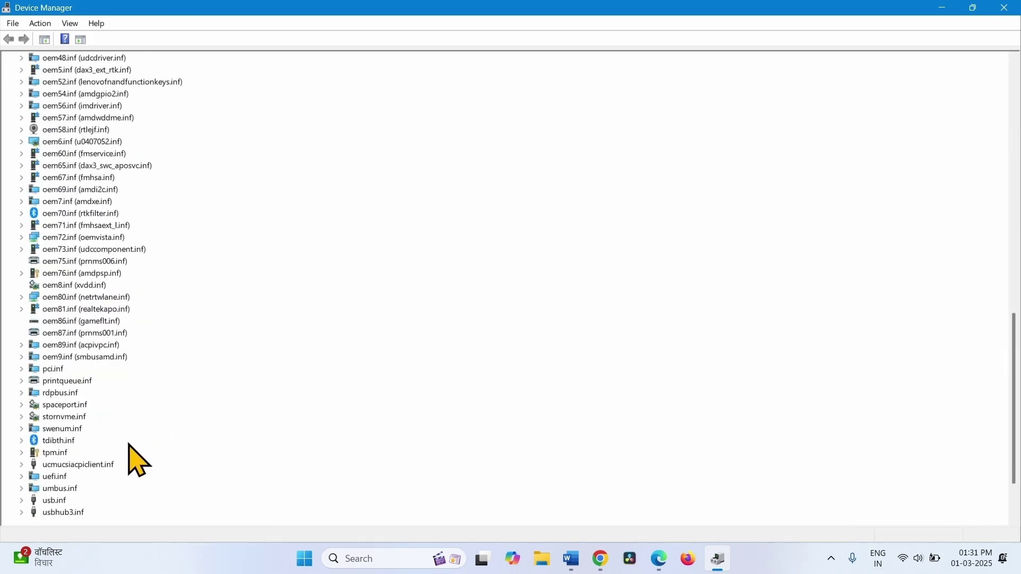
scroll(132, 433, up, 16)
scroll(139, 441, up, 3)
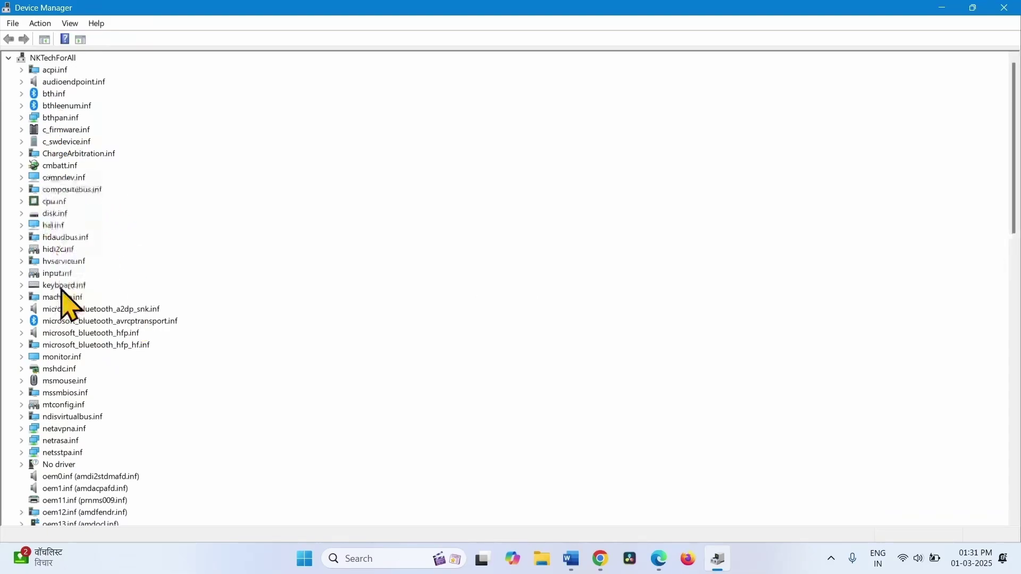
scroll(127, 319, down, 20)
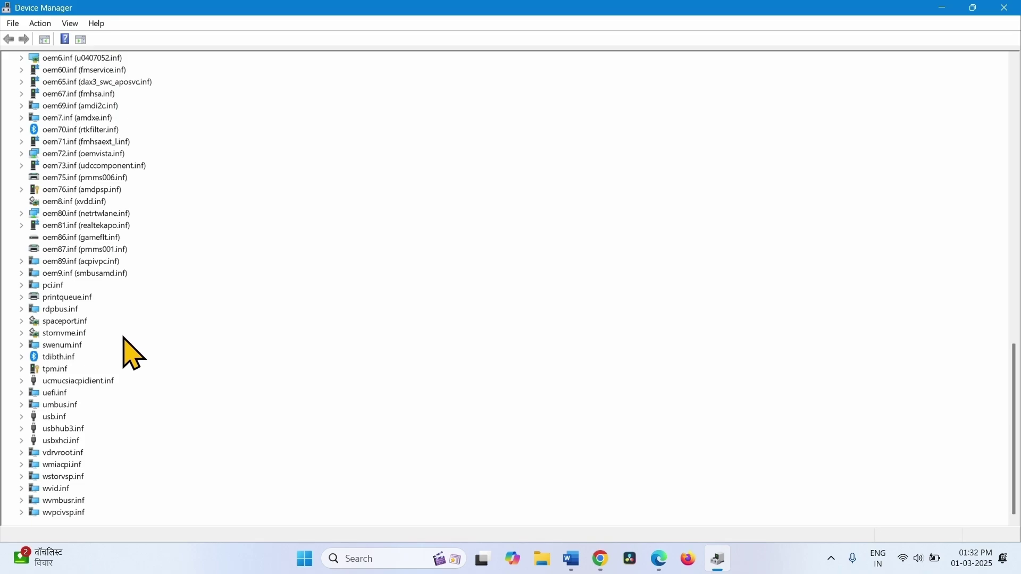
scroll(128, 351, up, 11)
click(33, 321)
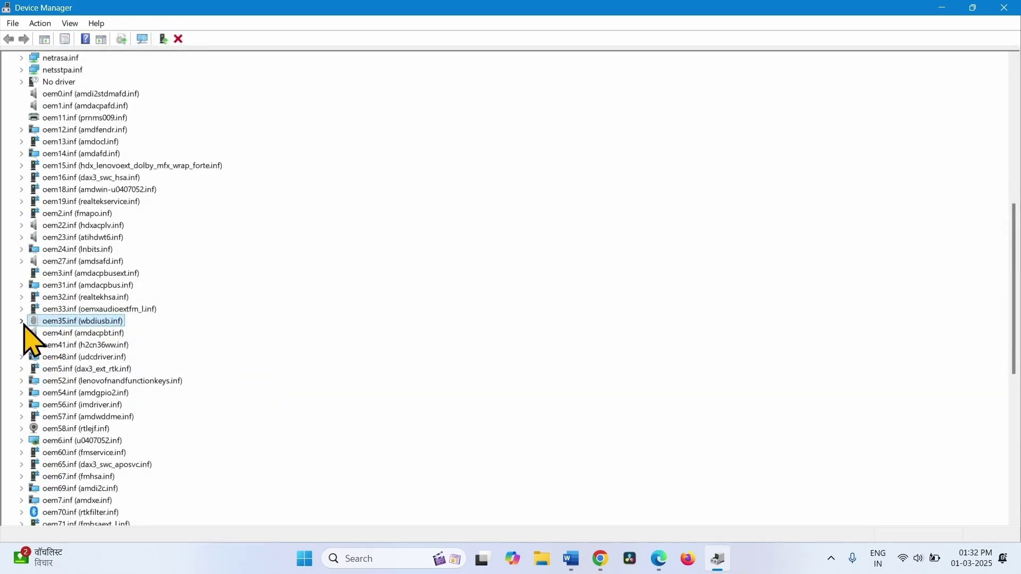
click(21, 323)
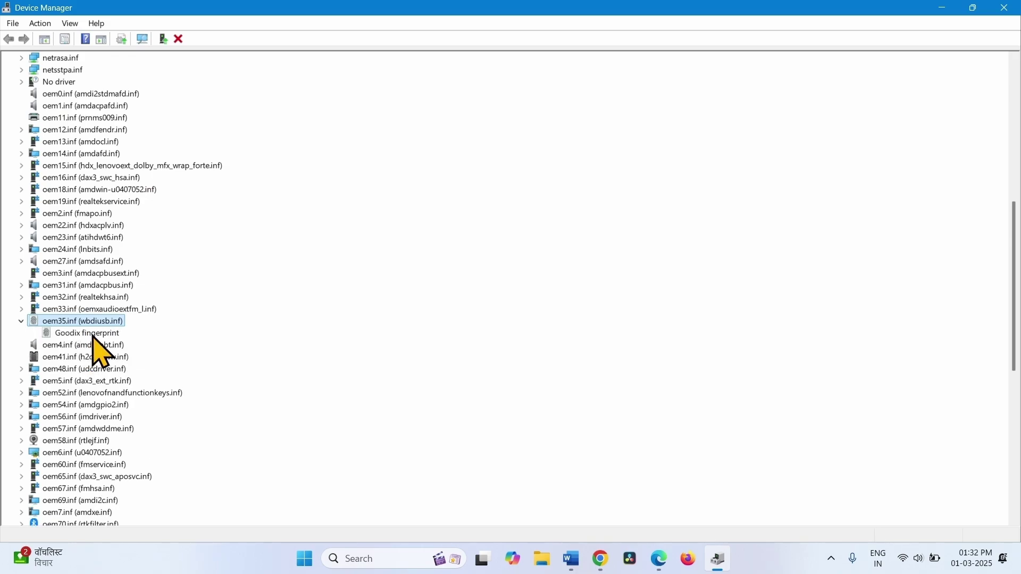
right_click(94, 336)
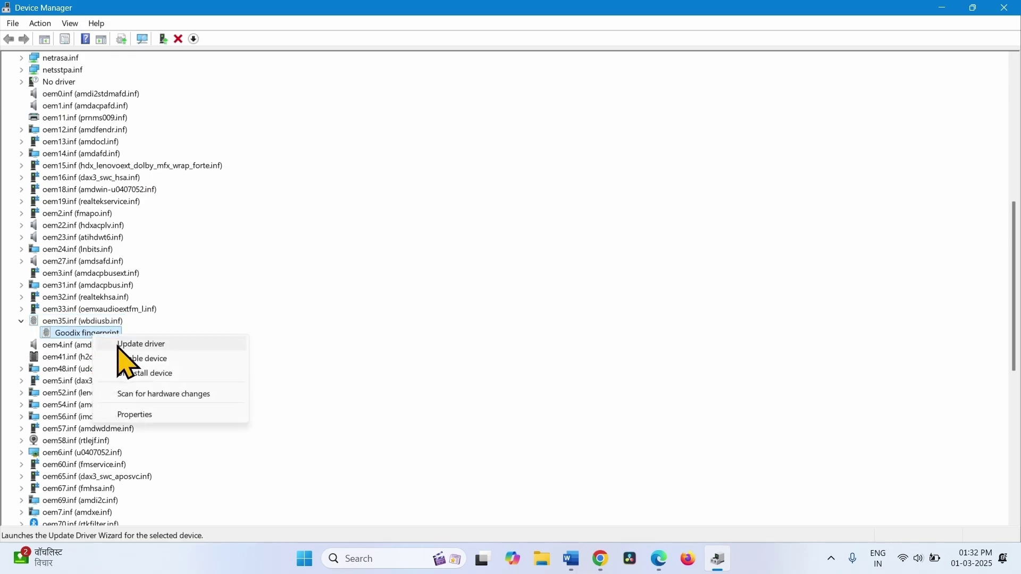
click(120, 349)
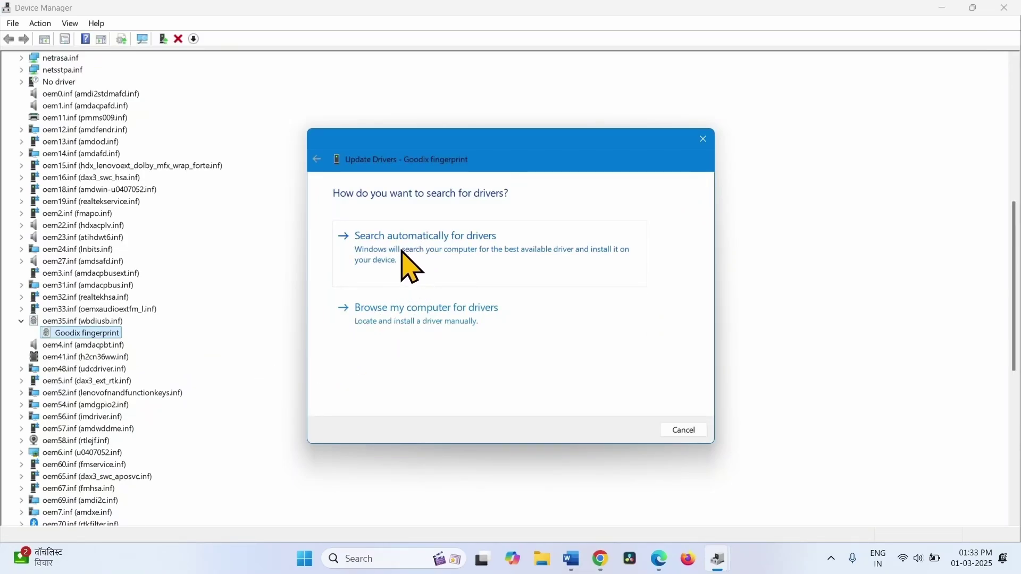
click(431, 250)
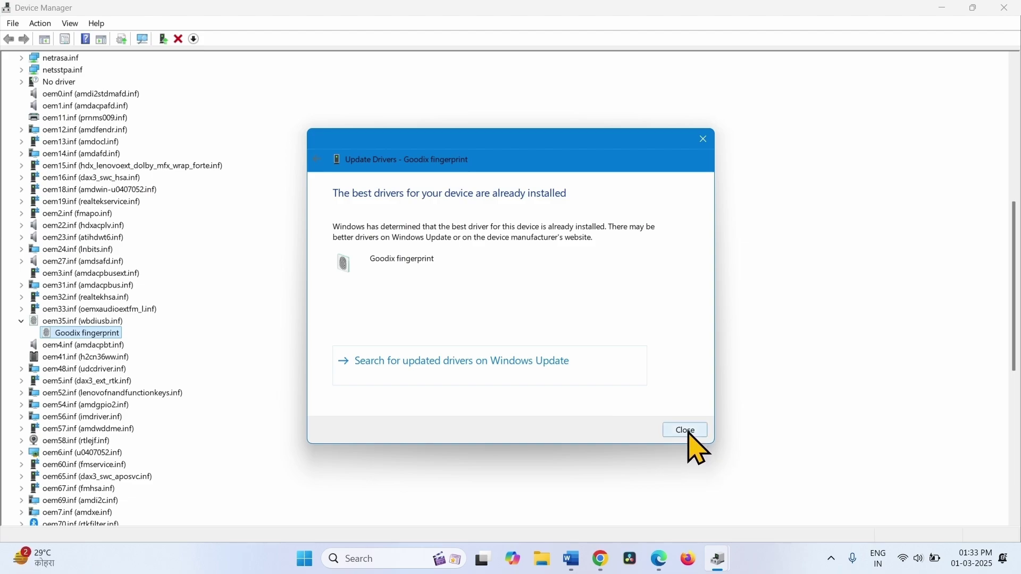
click(686, 432)
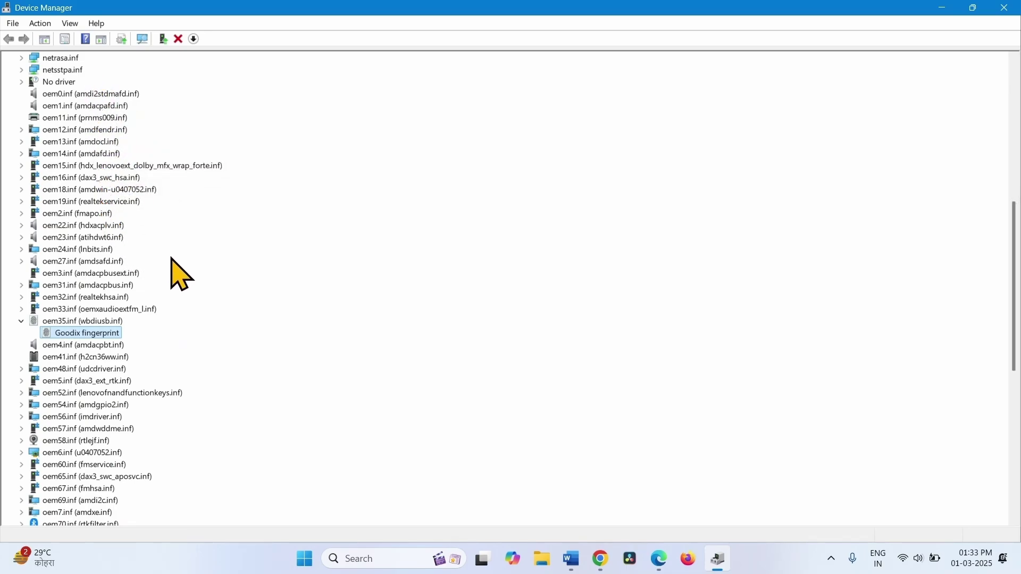
- List the devices by type, expand Display adapters and show the available actions for AMD Radeon(TM) Graphics
click(69, 23)
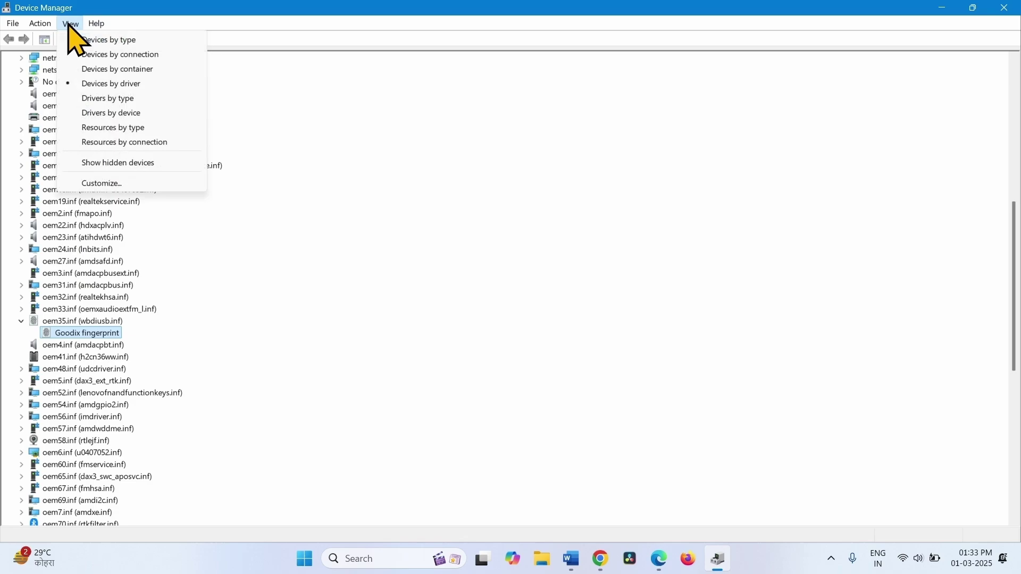
click(122, 45)
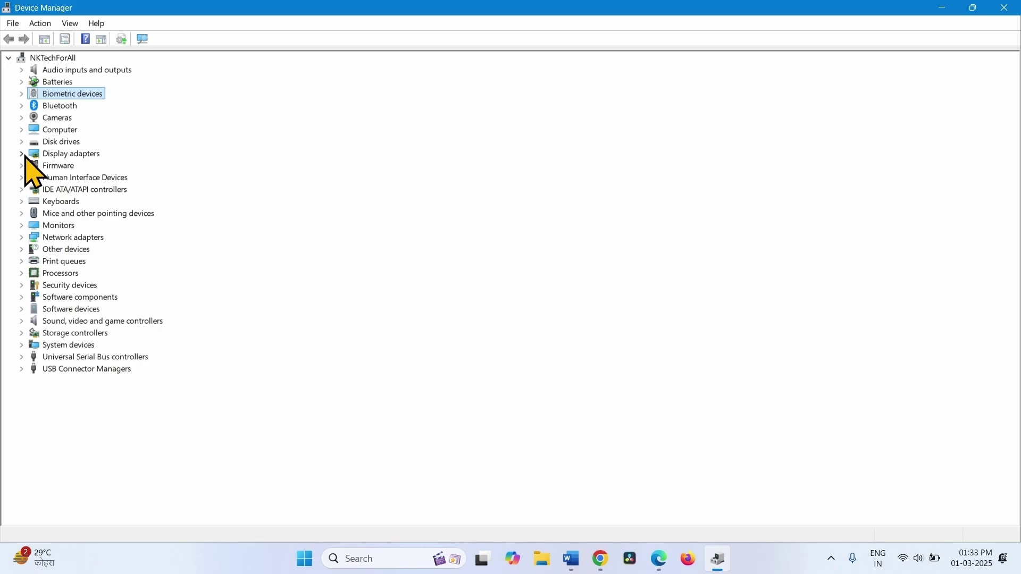
click(22, 155)
click(22, 155)
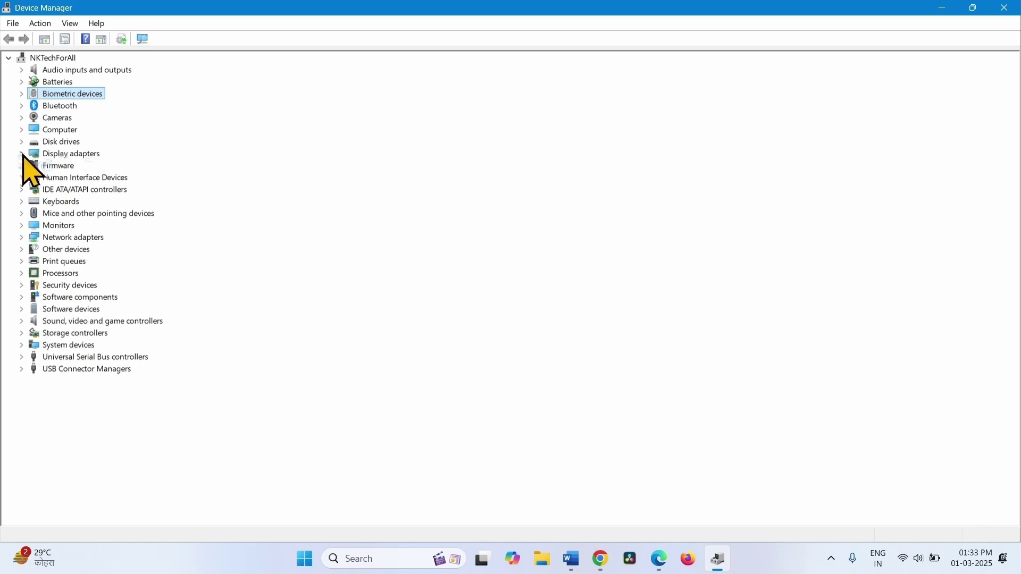
click(22, 155)
right_click(91, 166)
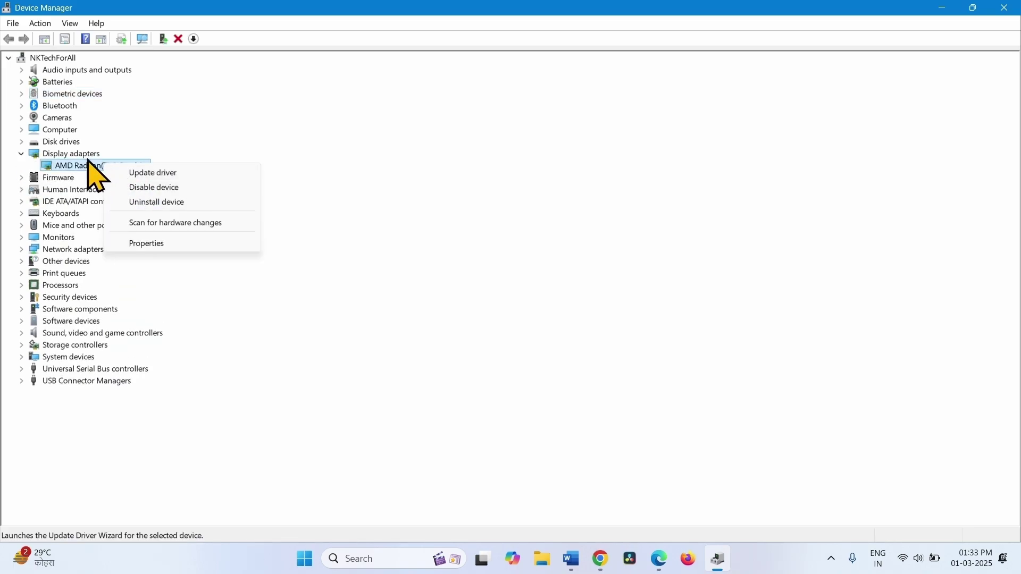
click(90, 167)
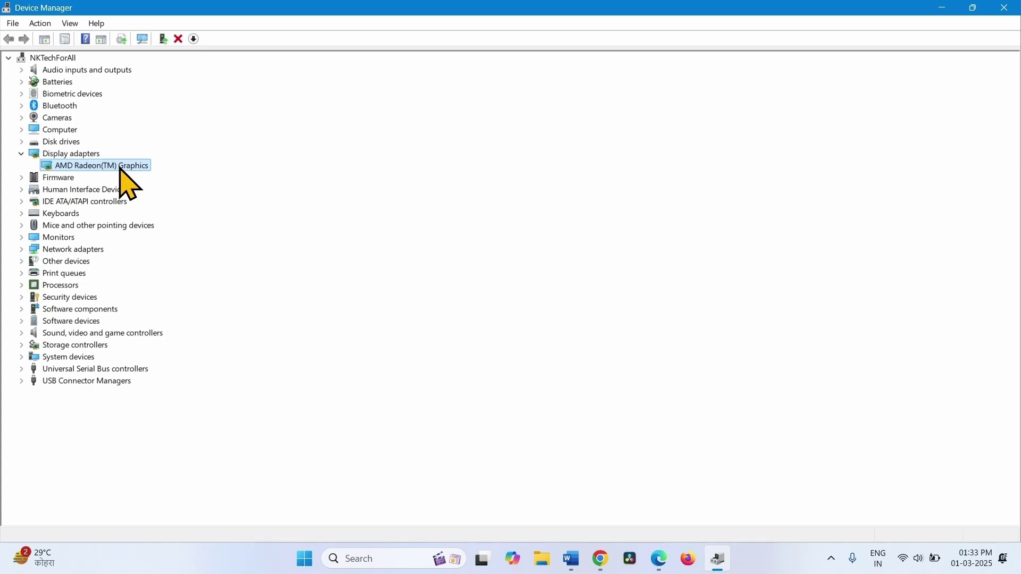
right_click(120, 168)
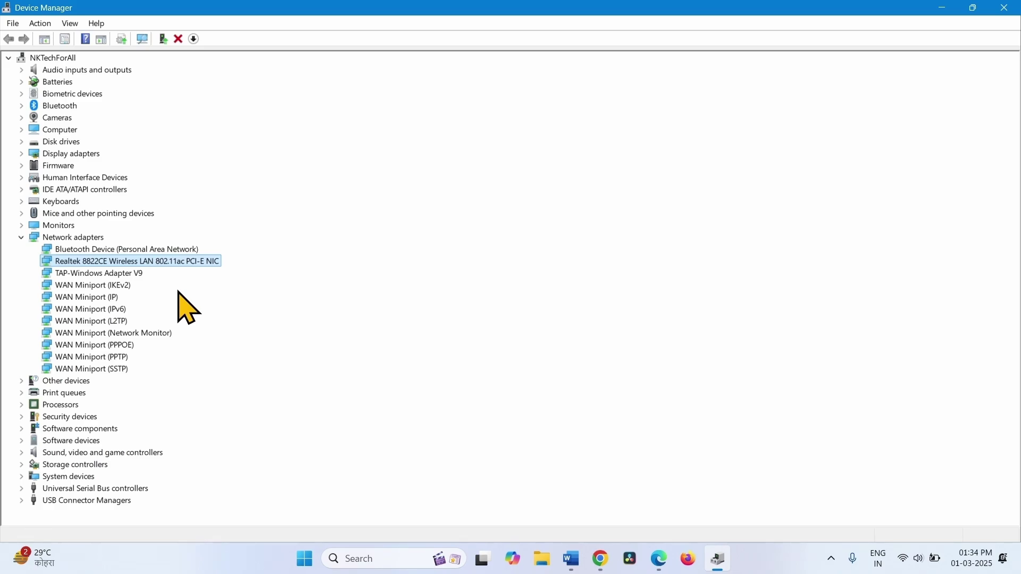
- Update the Realtek 8822CE wireless adapter with the Realtek Semiconductor Corp. driver from the computer's available drivers list, and close Device Manager
right_click(167, 263)
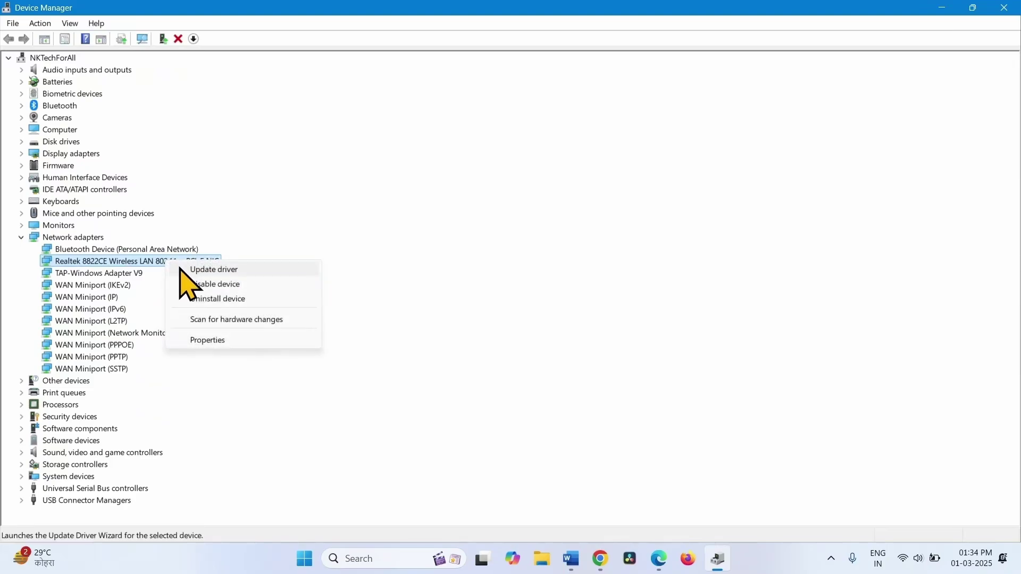
click(218, 270)
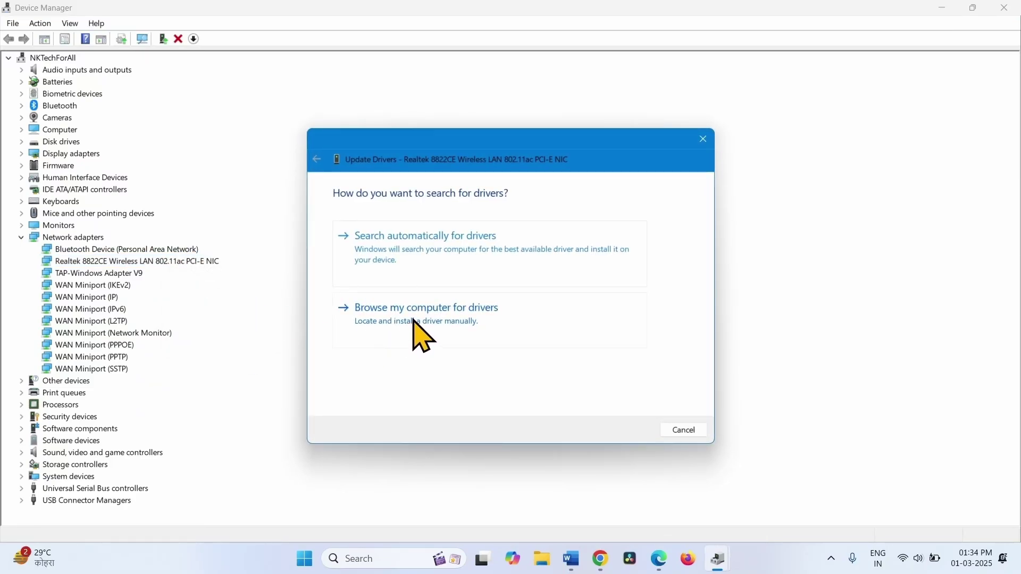
click(416, 322)
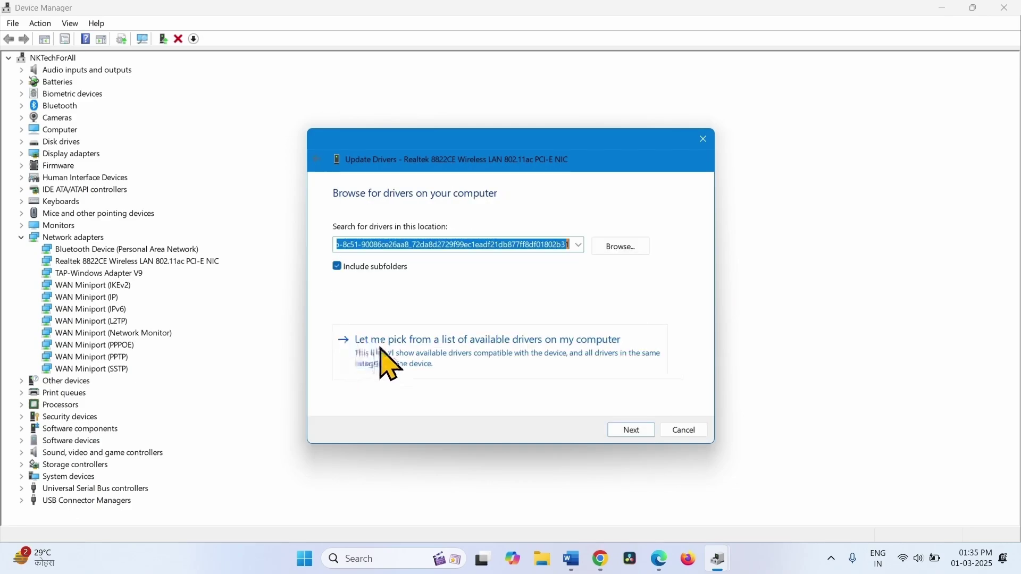
click(503, 348)
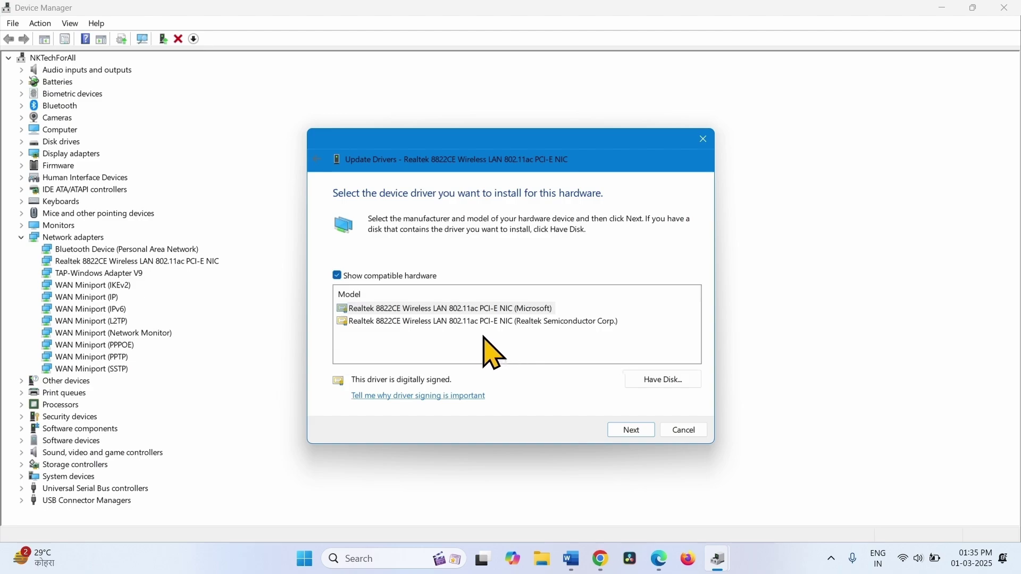
click(393, 323)
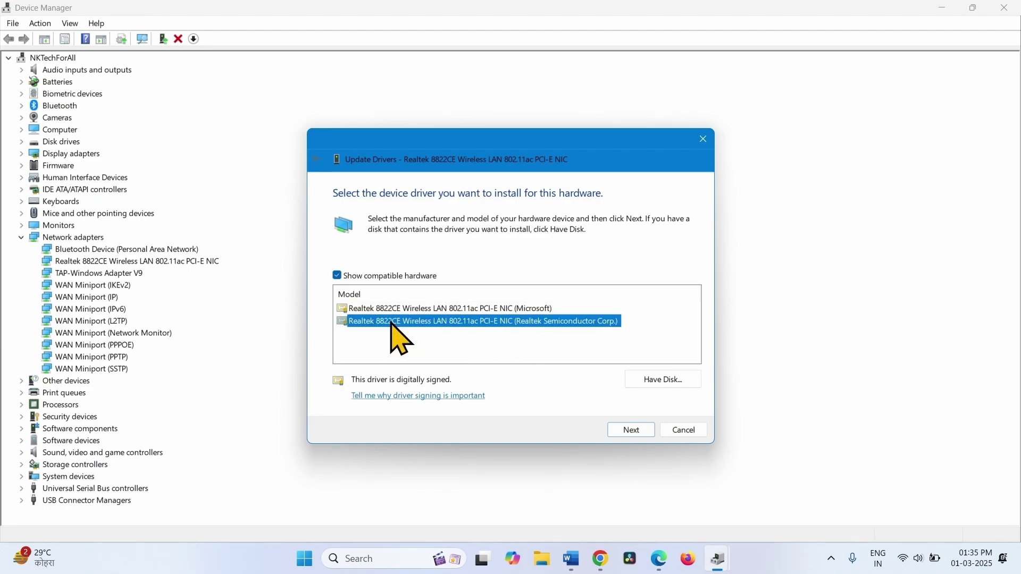
click(628, 431)
click(703, 140)
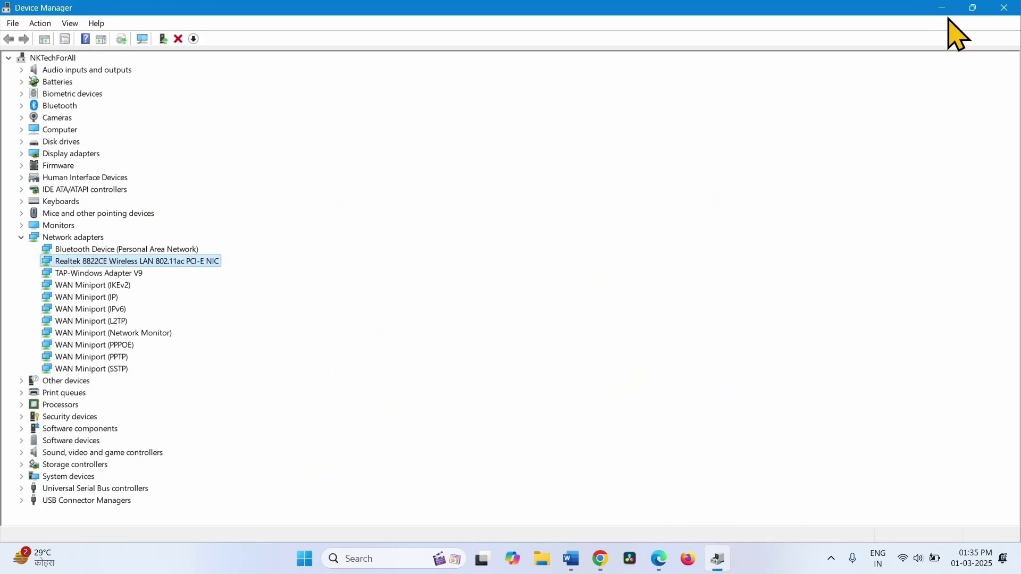
click(1012, 9)
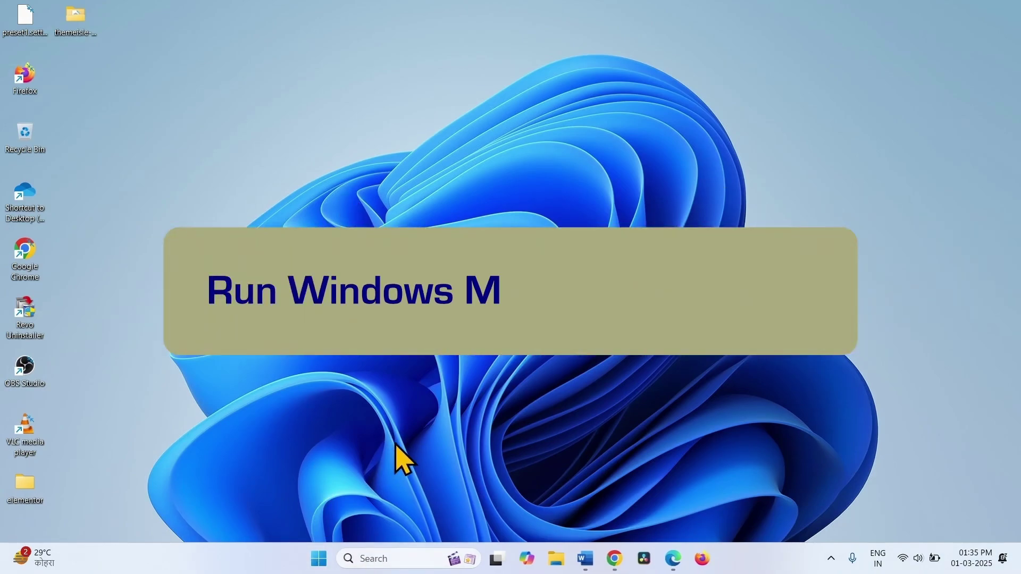
- Open Windows Memory Diagnostic, choose to restart now and check for problems, and look at the hidden taskbar icons
click(376, 557)
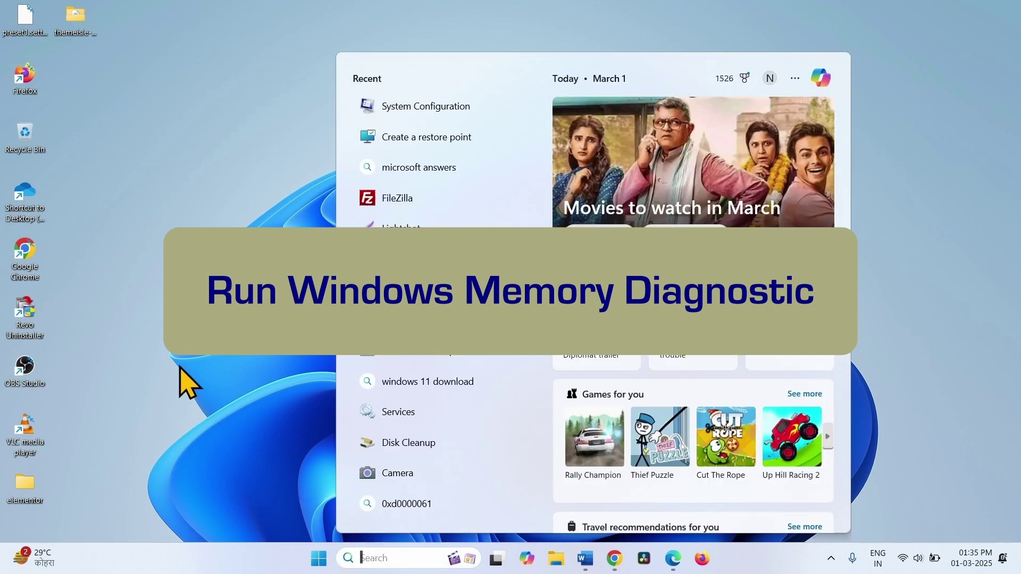
click(178, 356)
click(376, 557)
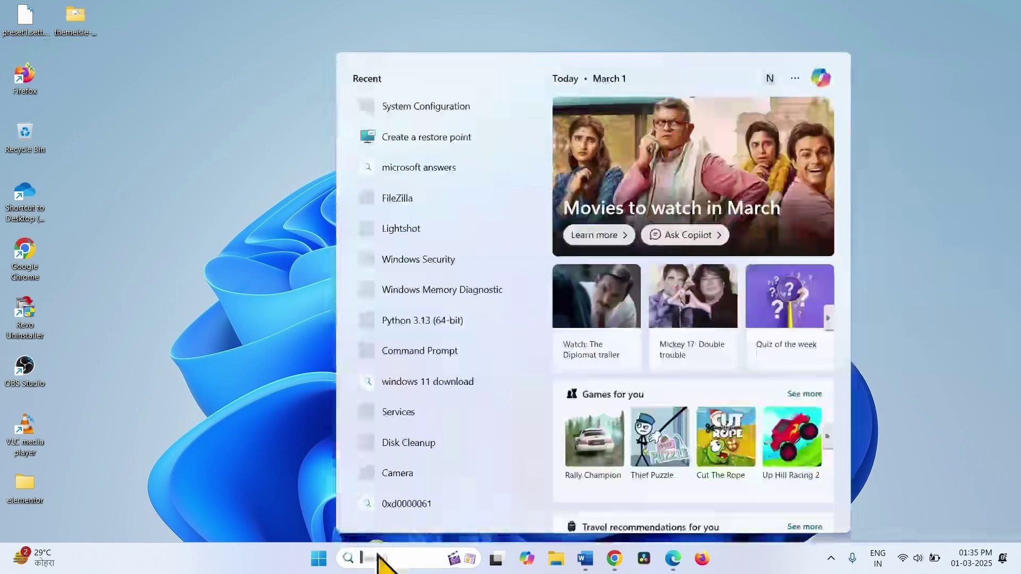
text(mem)
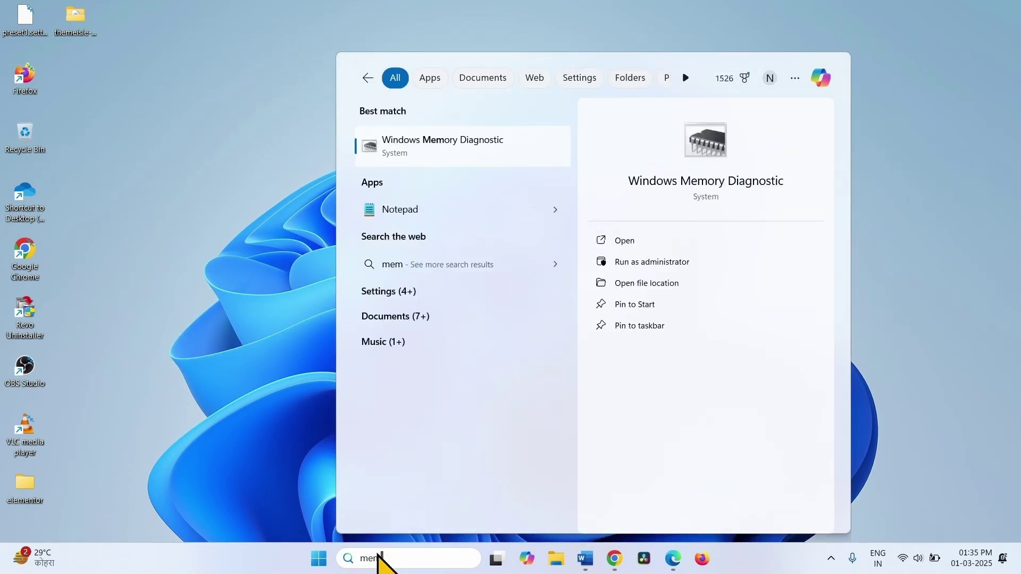
text(ory)
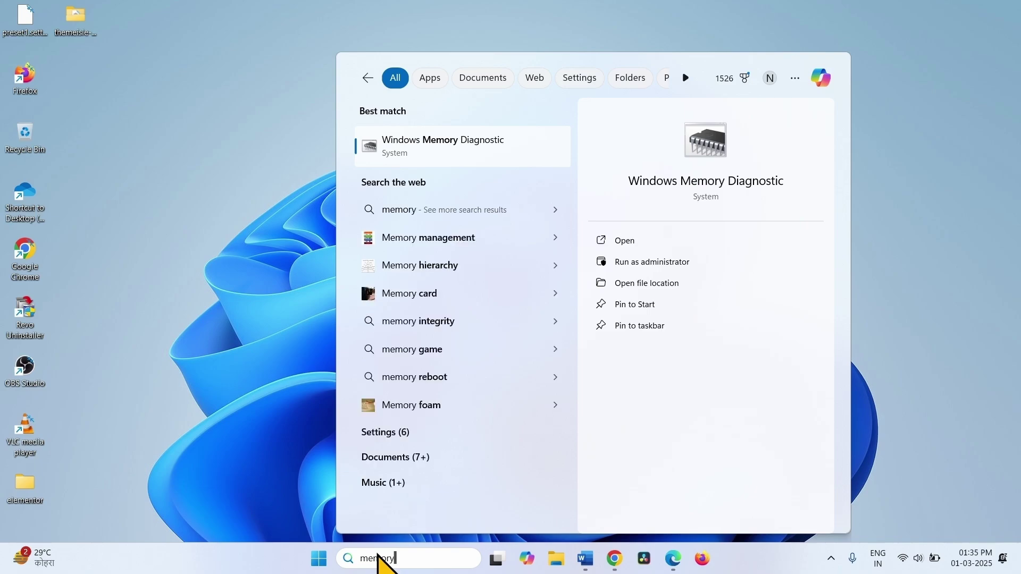
click(431, 151)
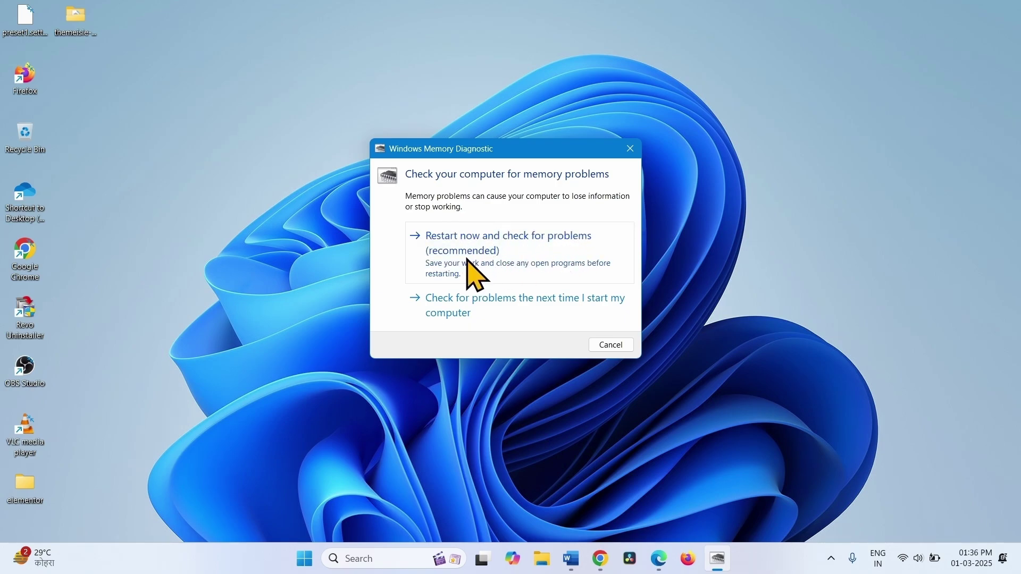
click(513, 255)
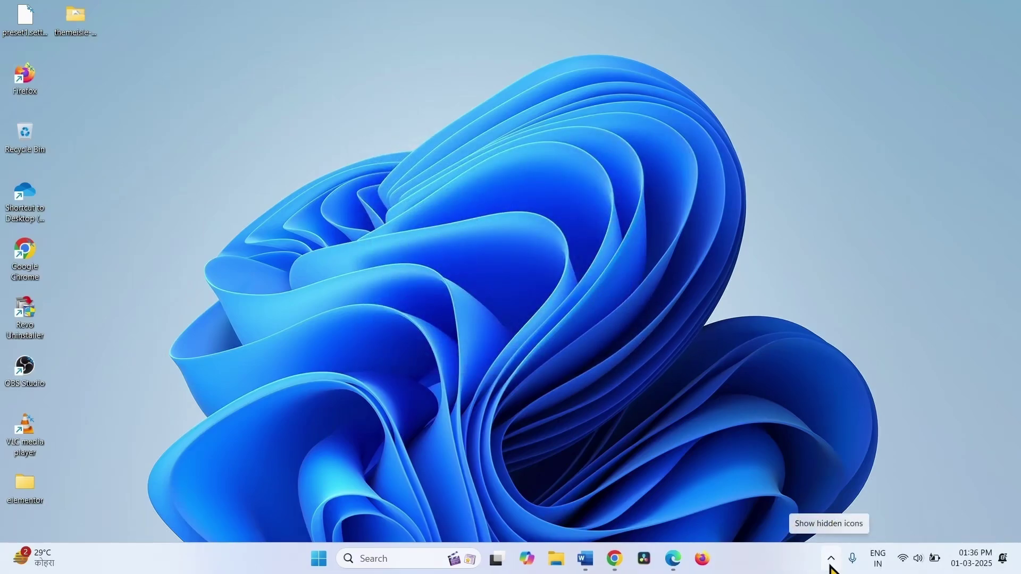
click(831, 562)
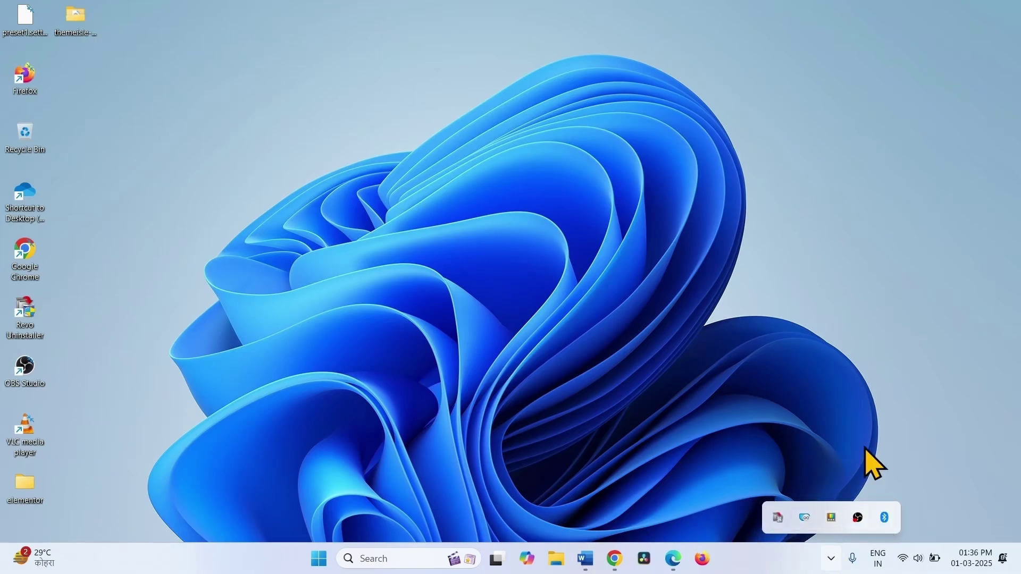
click(836, 410)
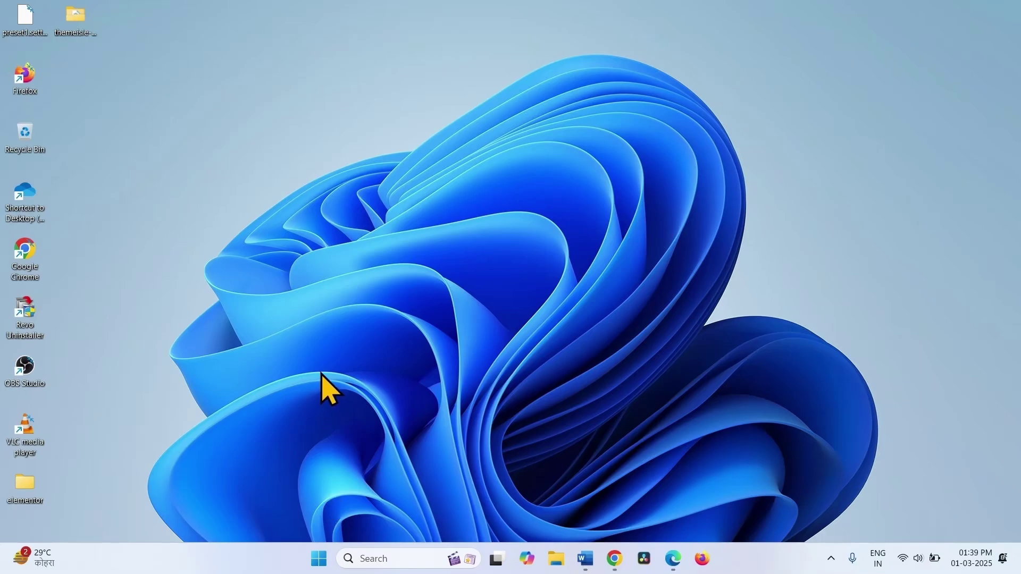
- Search for cmd, and open Command Prompt as administrator, allowing it to make changes to the device
click(377, 556)
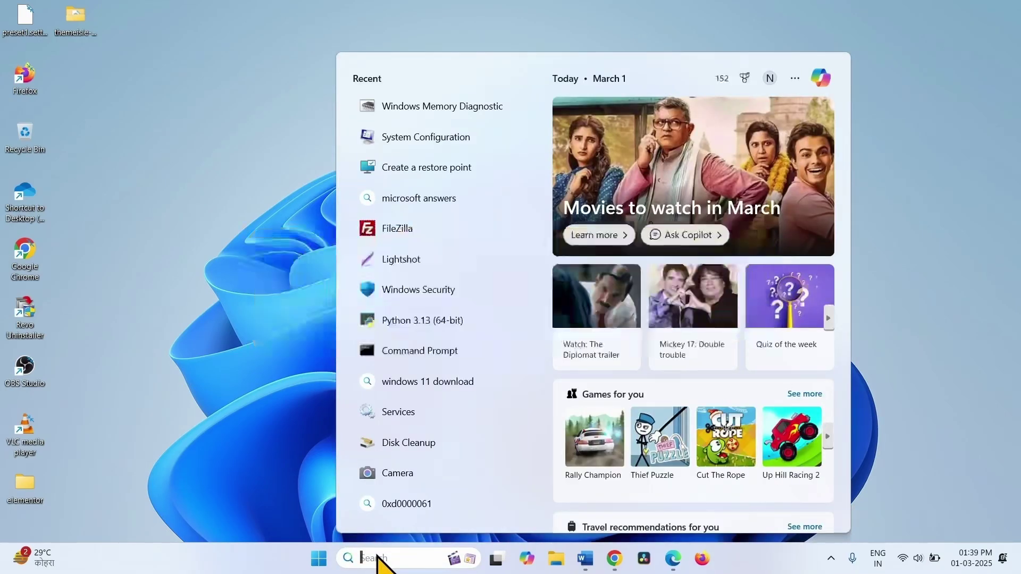
text(c)
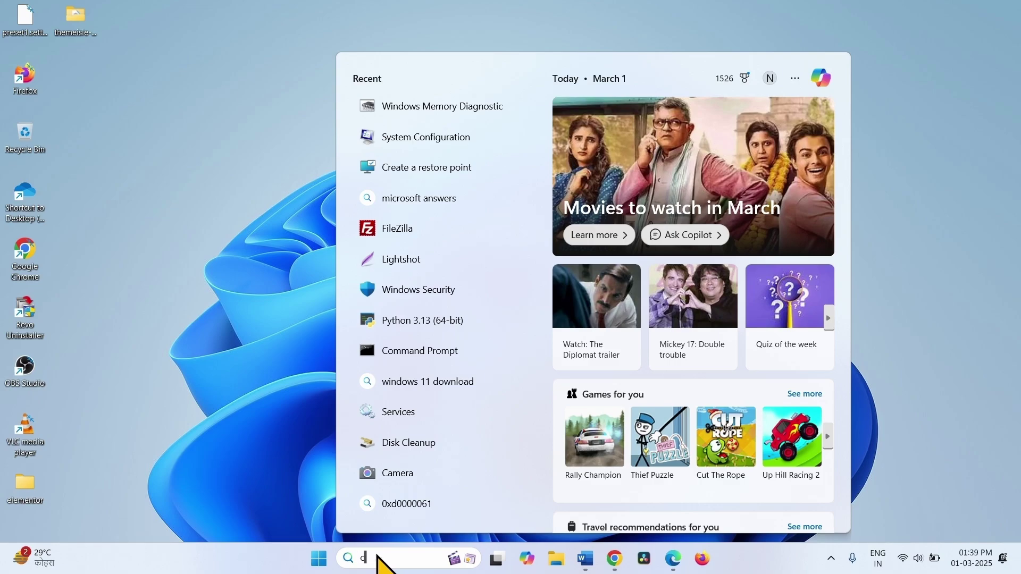
text(md)
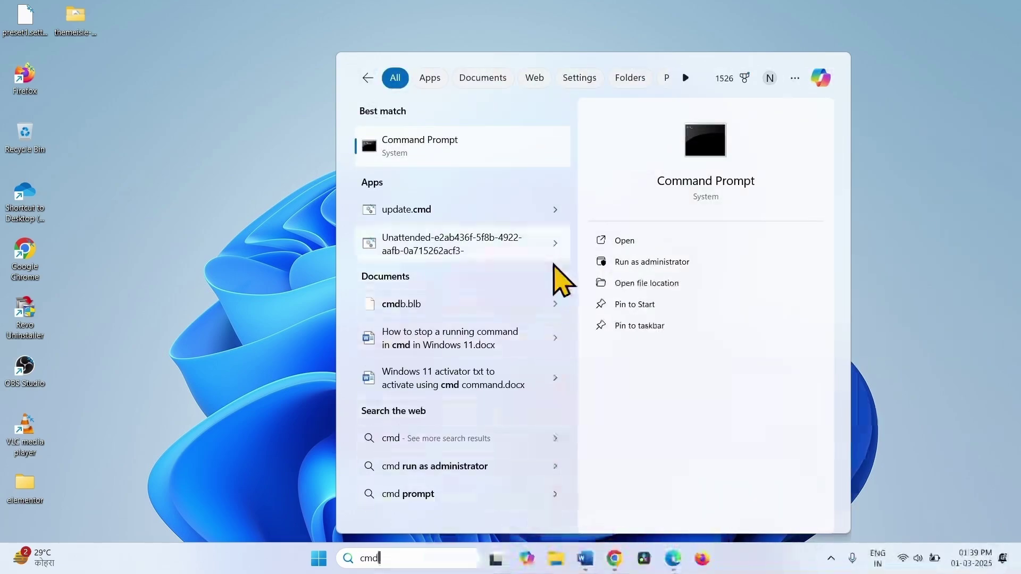
click(648, 261)
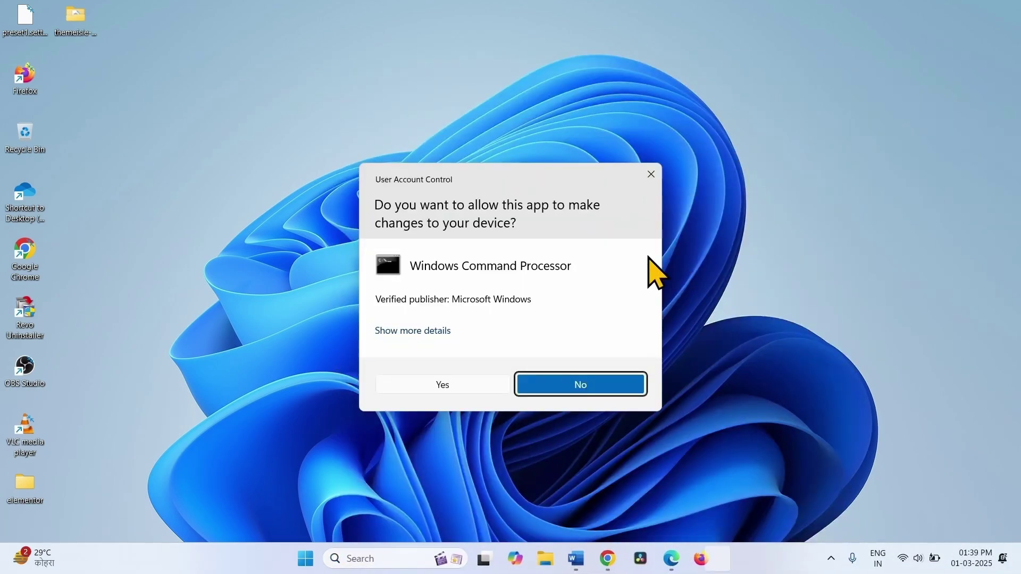
click(444, 385)
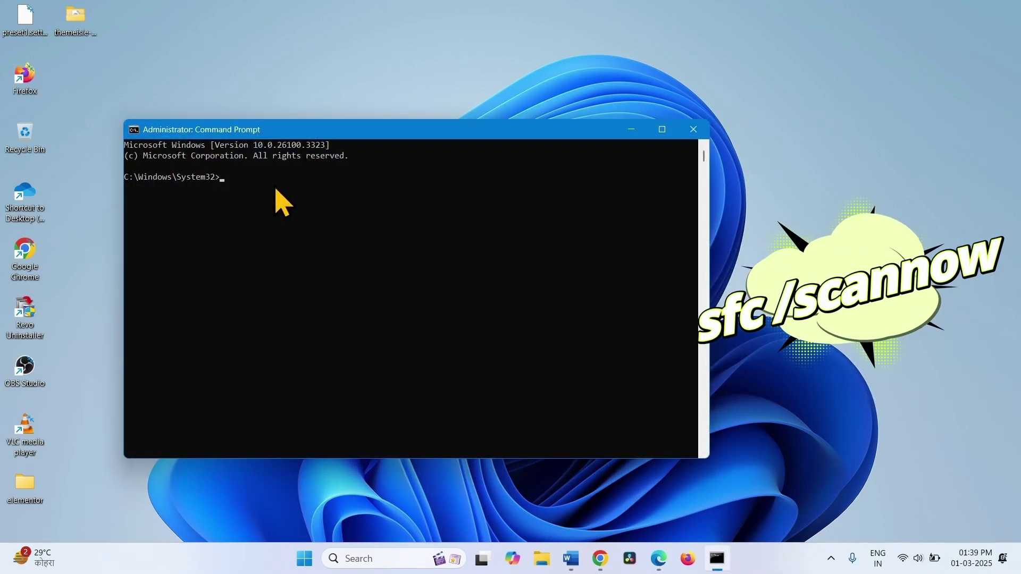
- Run the system file check with the command sfc /scannow
text(sfc)
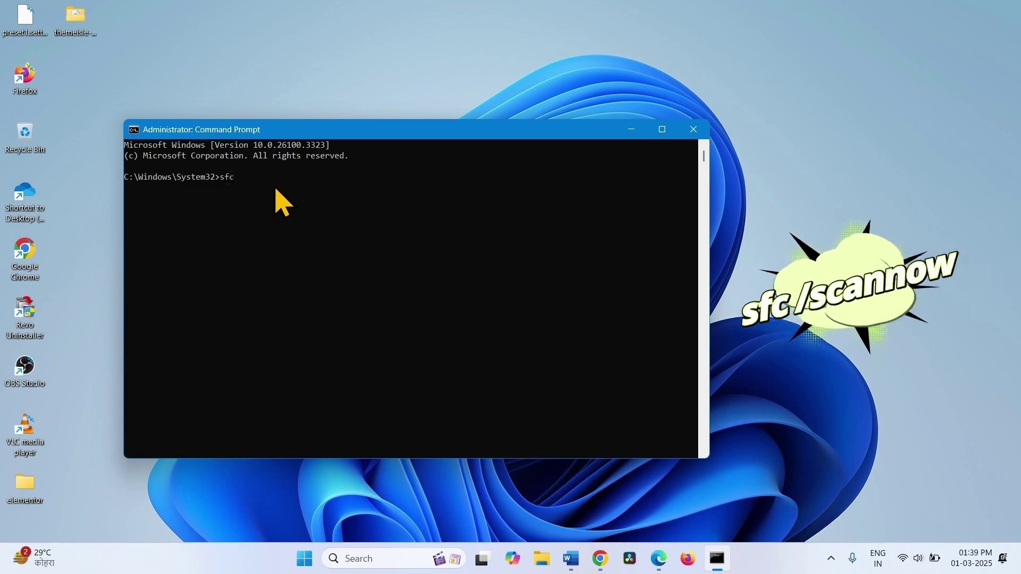
text( /scannow)
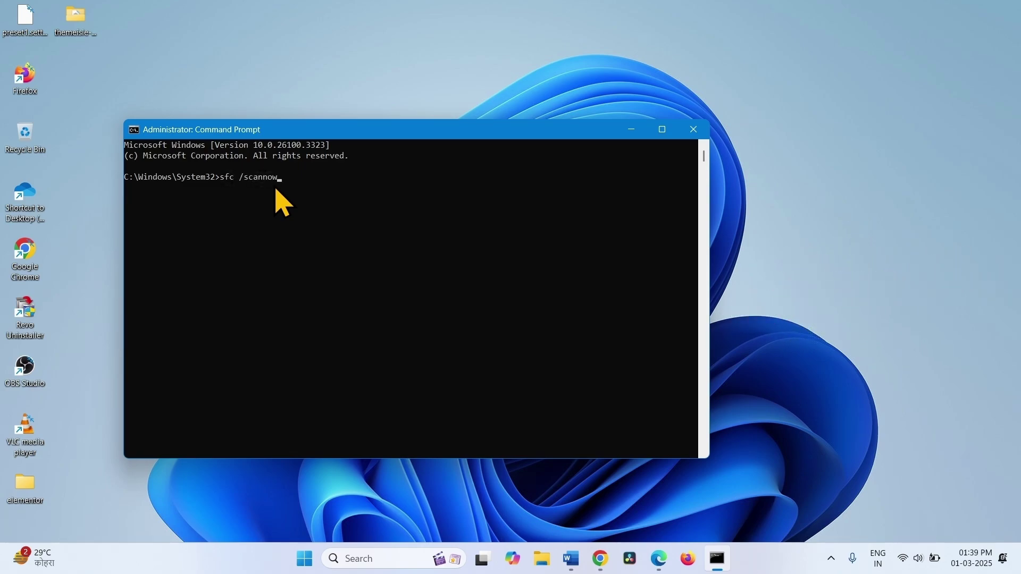
key(Return)
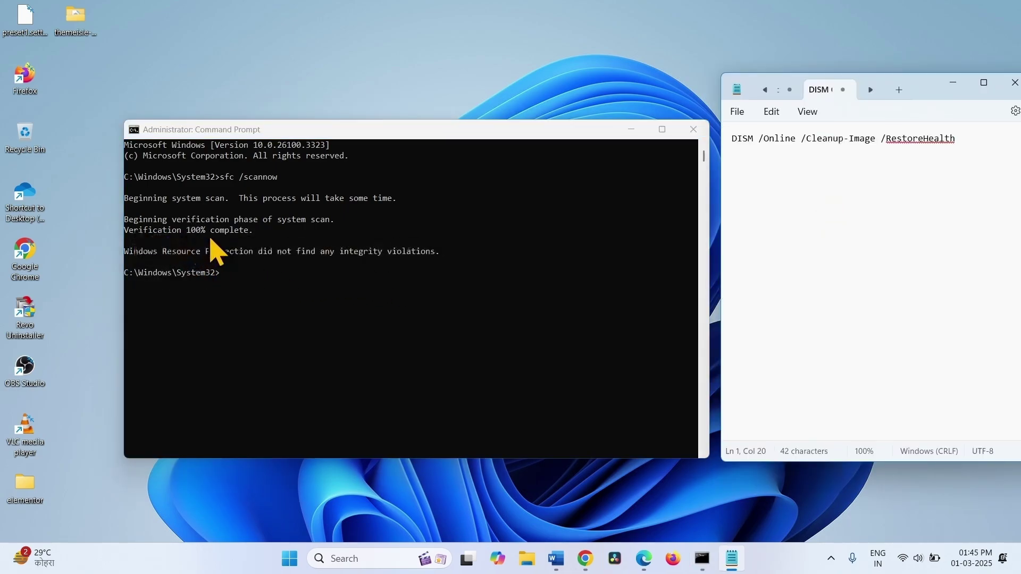
- Copy DISM /Online /Cleanup-Image /RestoreHealth from the Notepad note, run it in the elevated Command Prompt, and close the Command Prompt
drag(961, 133, 714, 136)
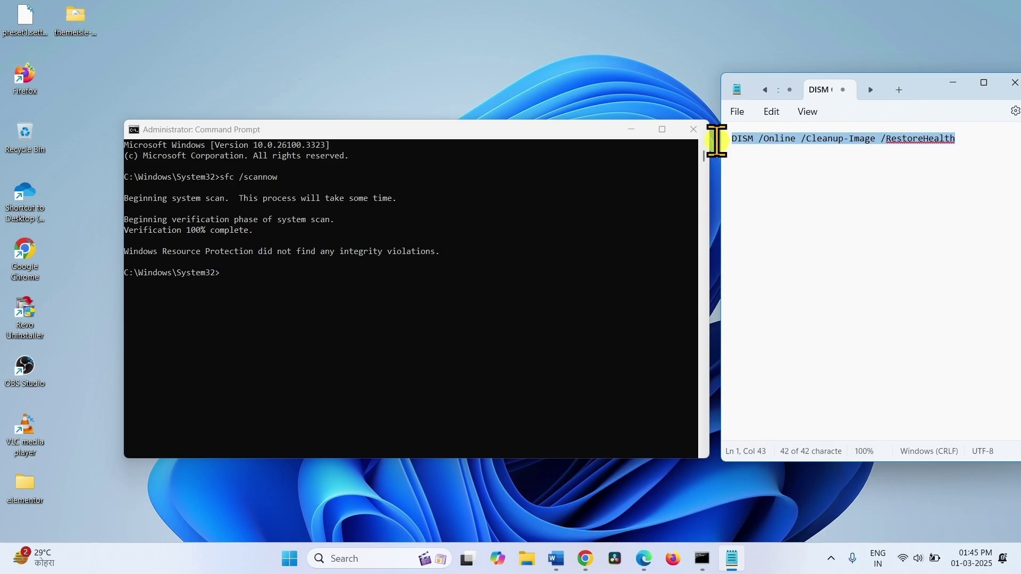
right_click(791, 137)
click(828, 205)
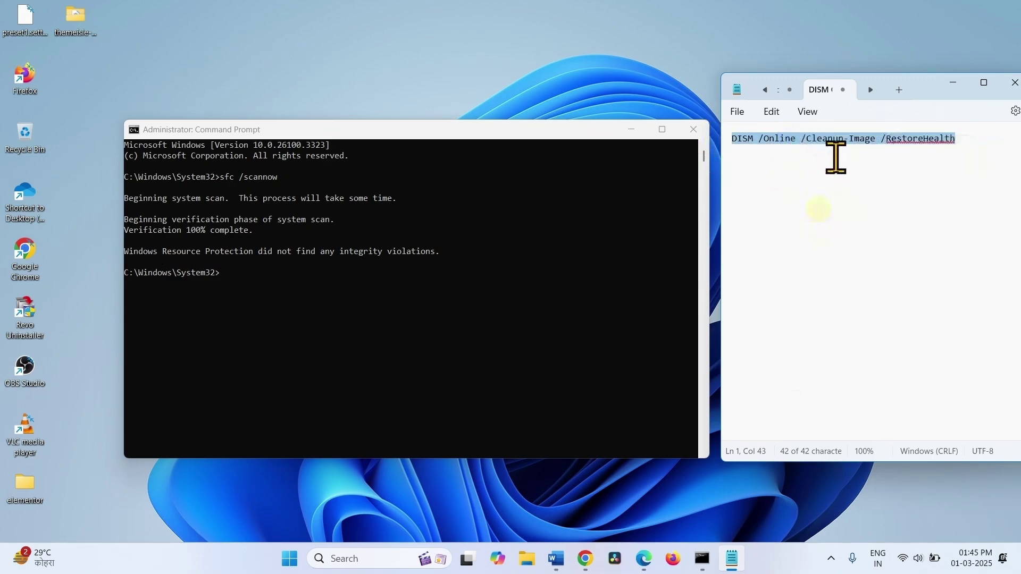
click(246, 270)
key(ctrl+v)
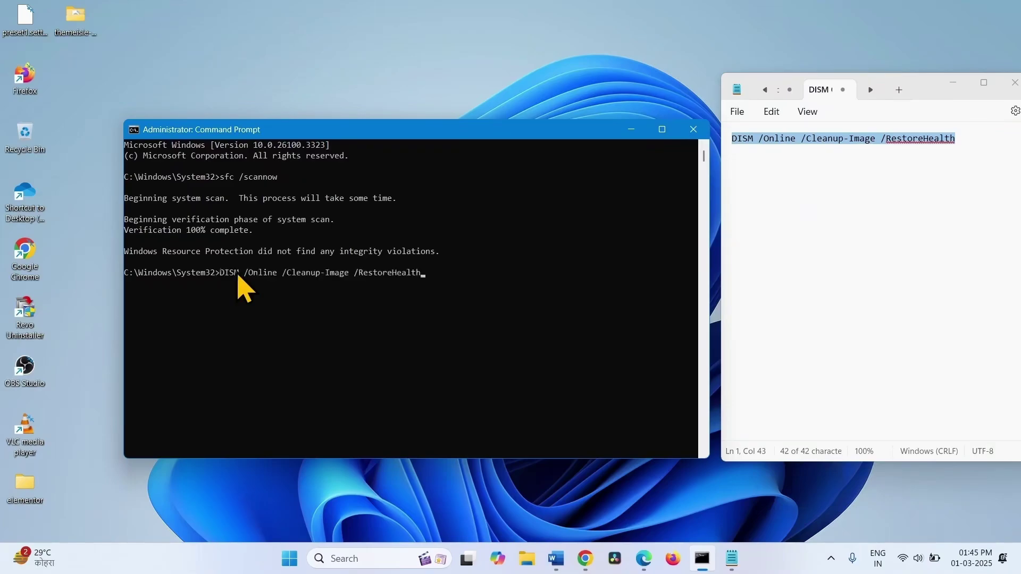
key(Return)
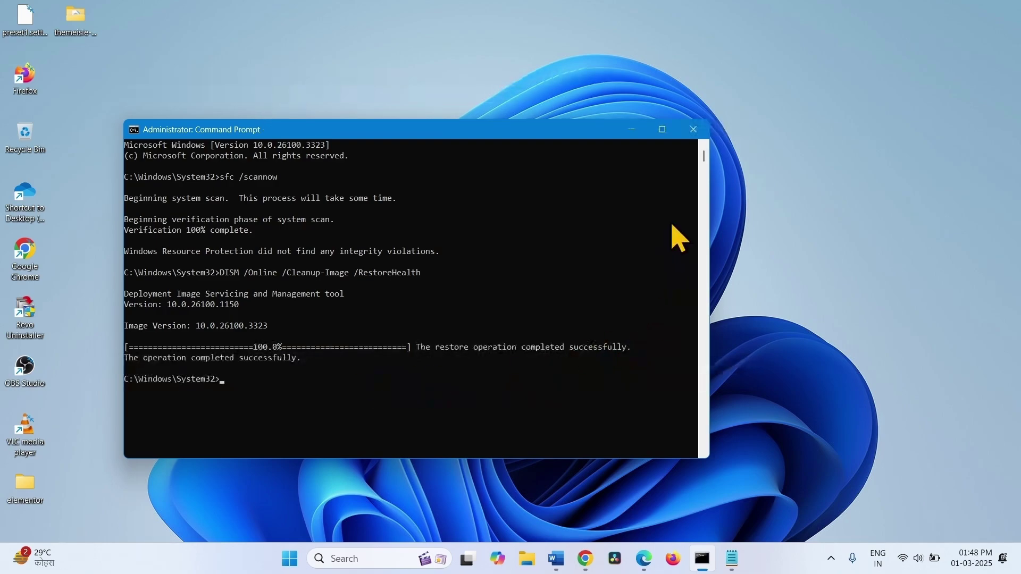
click(692, 130)
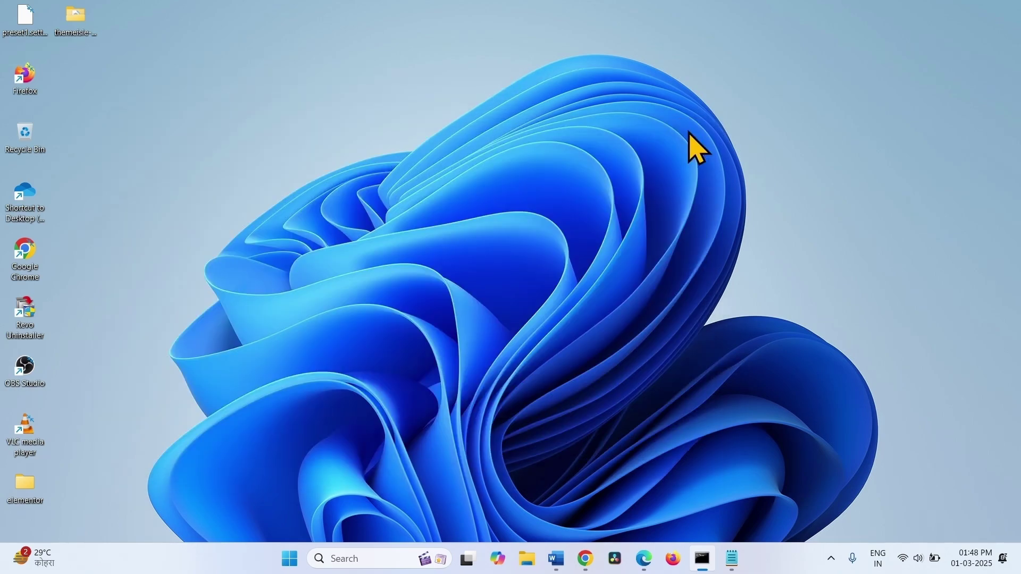